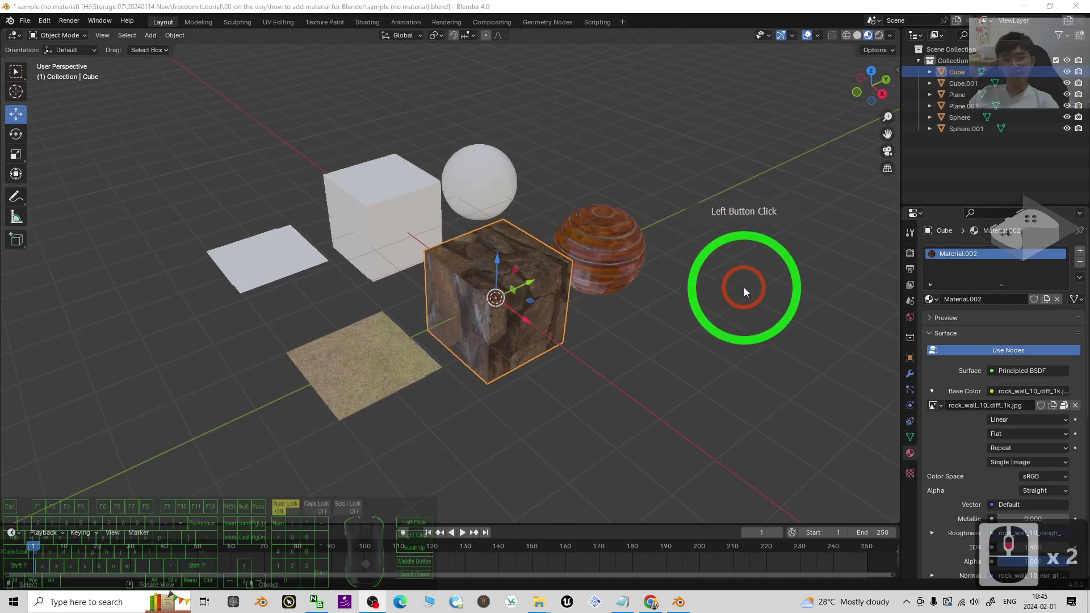
# Step: Inspect the rock-textured cube in the scene and browse the texture library on Poly Haven in the browser
pyautogui.scroll(3, 805, 394)
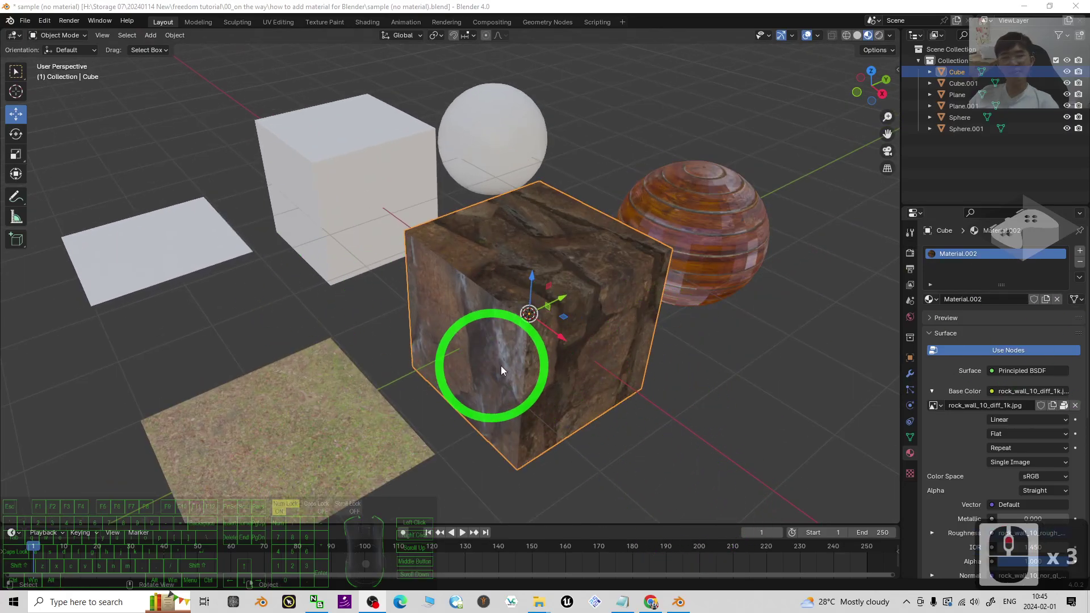
pyautogui.moveTo(501, 367); pyautogui.dragTo(506, 295, button='middle')
pyautogui.click(660, 602)
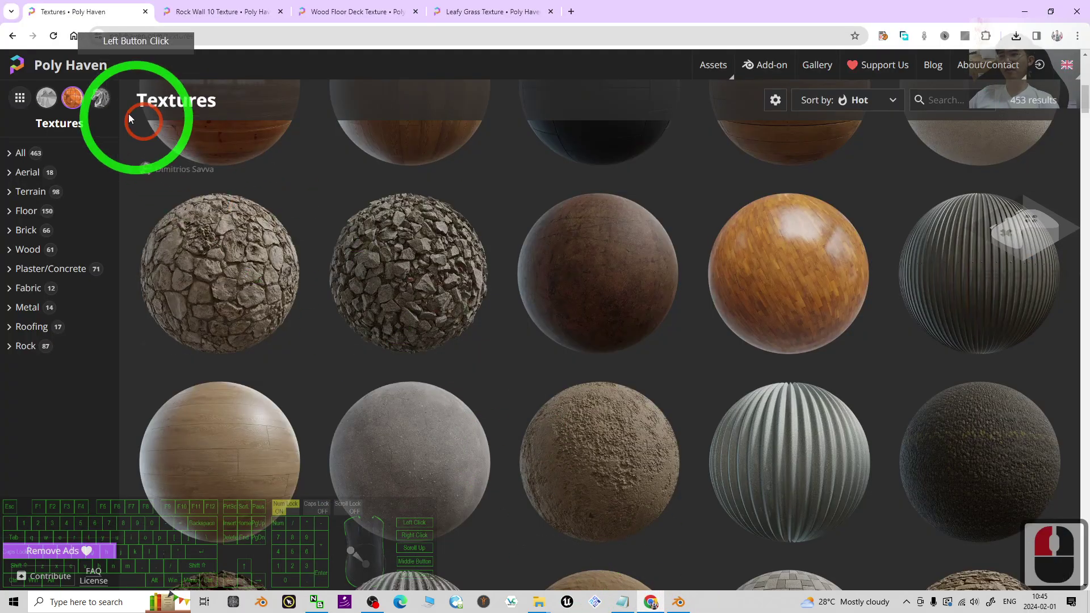
pyautogui.scroll(-14, 564, 316)
# Step: Switch to Blender and examine the untextured plane and cube beside the textured objects
pyautogui.click(678, 602)
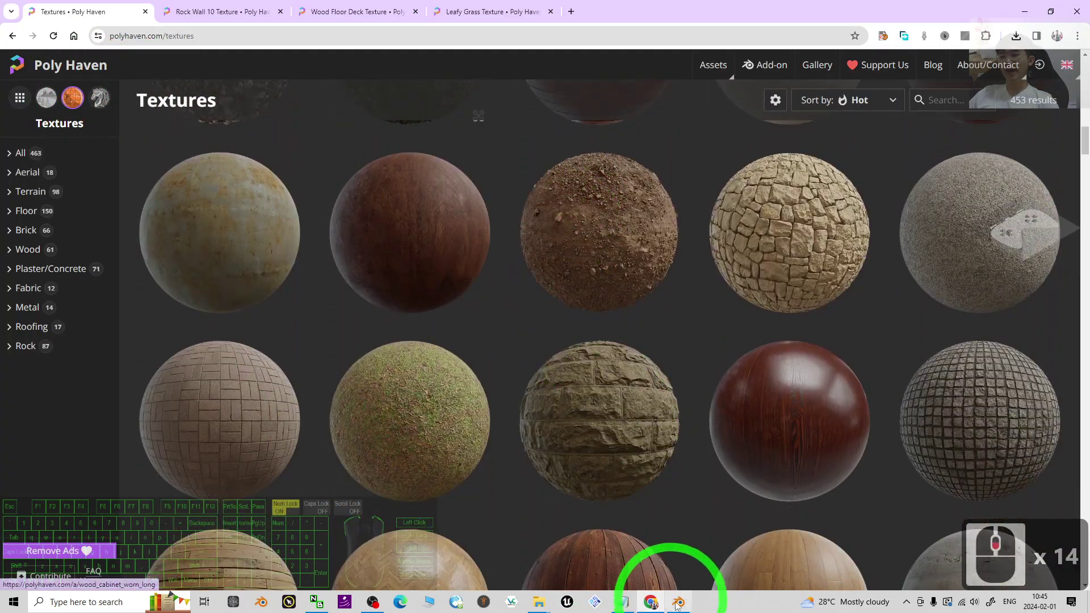
pyautogui.click(472, 234)
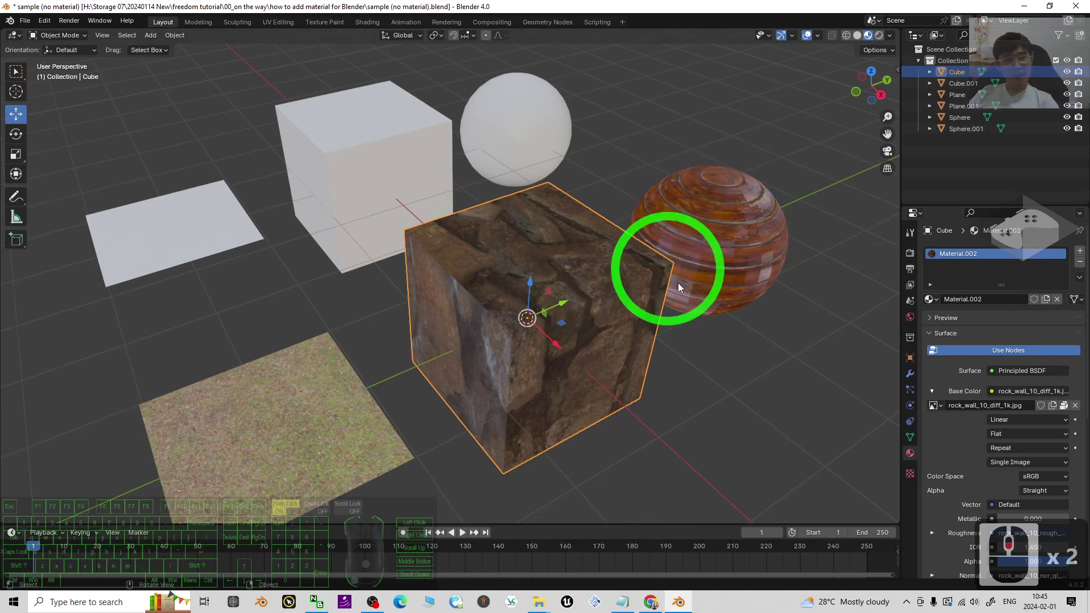
pyautogui.scroll(2, 442, 375)
pyautogui.moveTo(414, 365); pyautogui.dragTo(493, 275, button='middle')
pyautogui.moveTo(703, 304); pyautogui.dragTo(355, 316, button='middle')
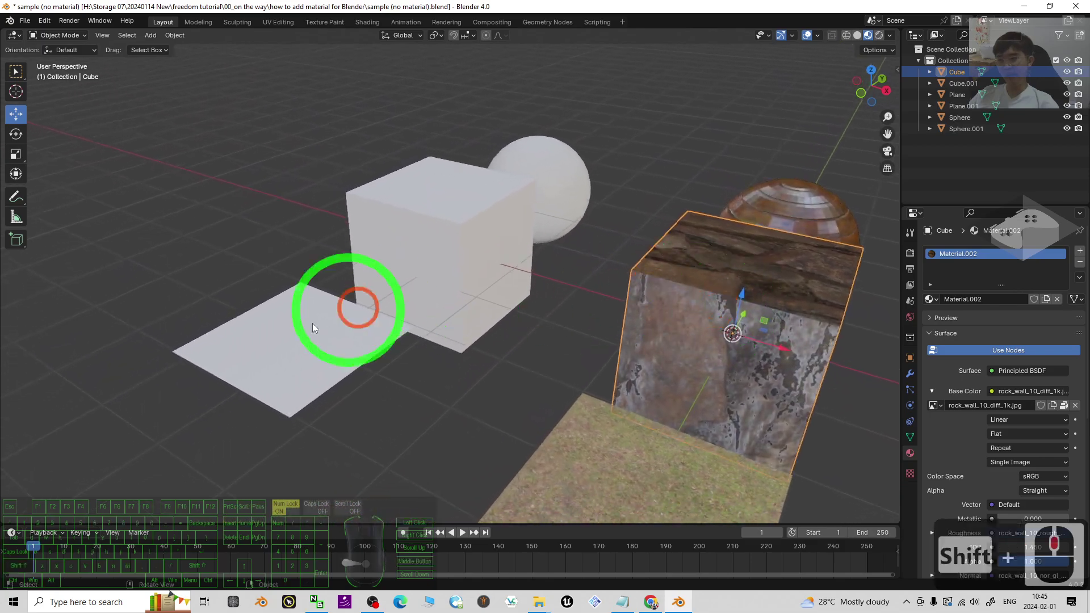
pyautogui.click(340, 391)
pyautogui.scroll(5, 434, 240)
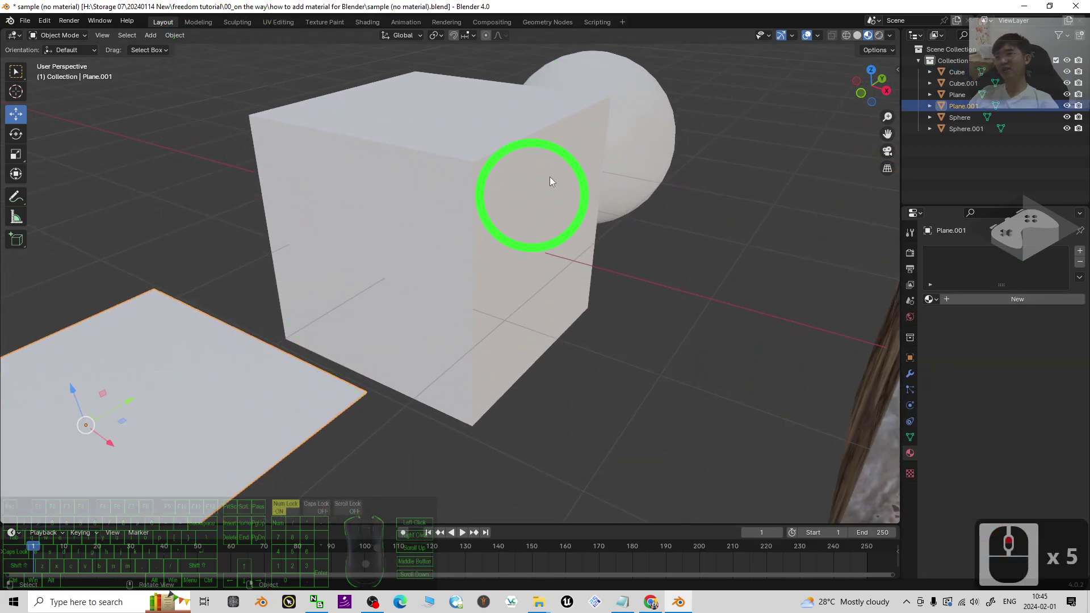
pyautogui.click(477, 205)
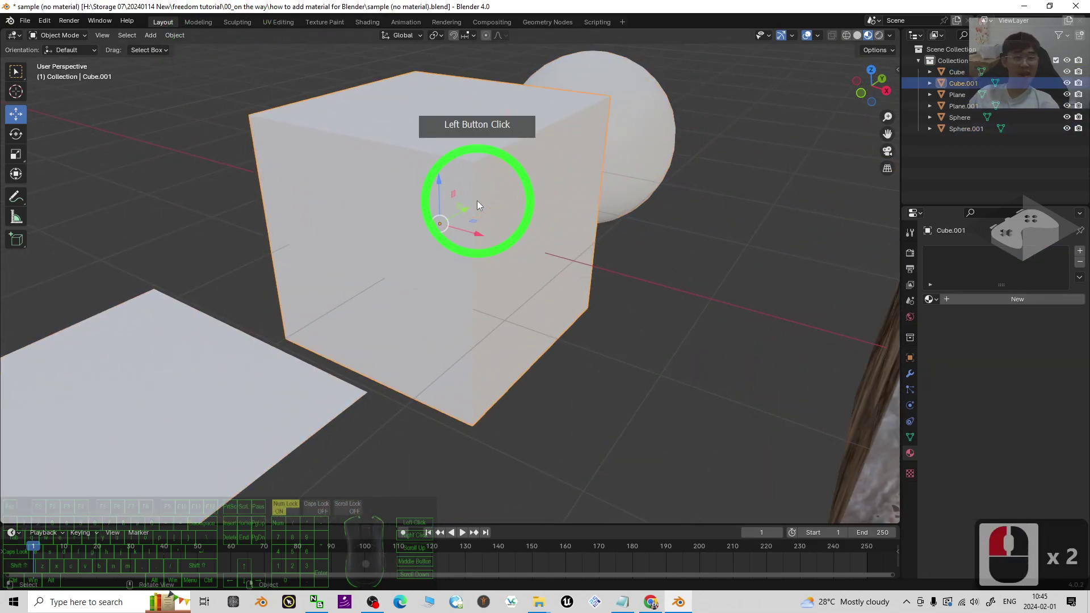
pyautogui.moveTo(477, 200); pyautogui.dragTo(401, 269, button='middle')
pyautogui.click(251, 346)
# Step: Examine the rock cube, grass plane and wooden sphere textures up close from several angles
pyautogui.moveTo(251, 346); pyautogui.dragTo(646, 340, button='middle')
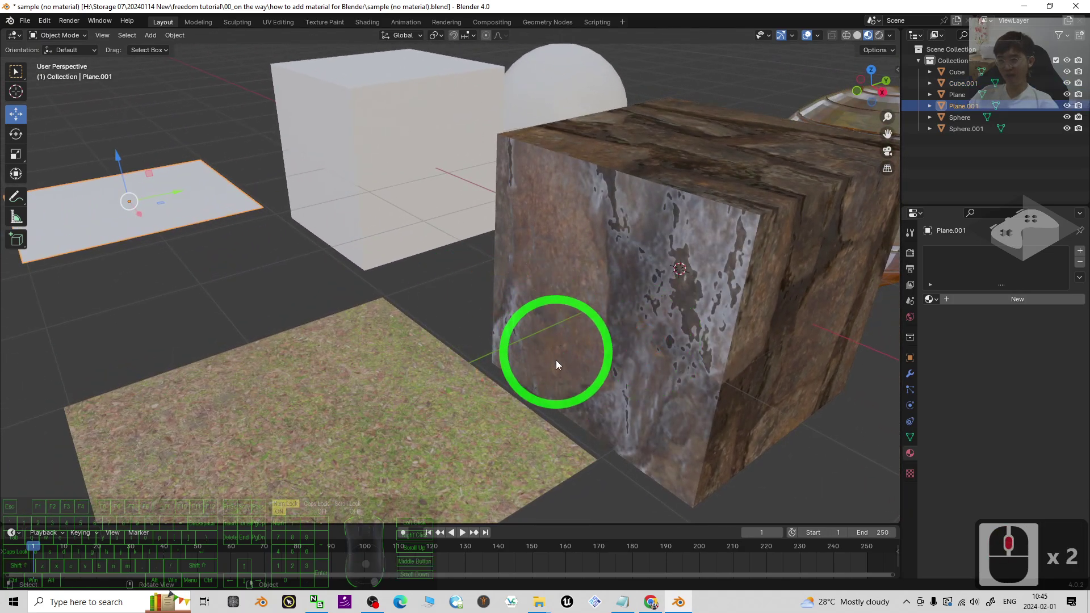
pyautogui.moveTo(711, 312); pyautogui.dragTo(689, 409, button='middle')
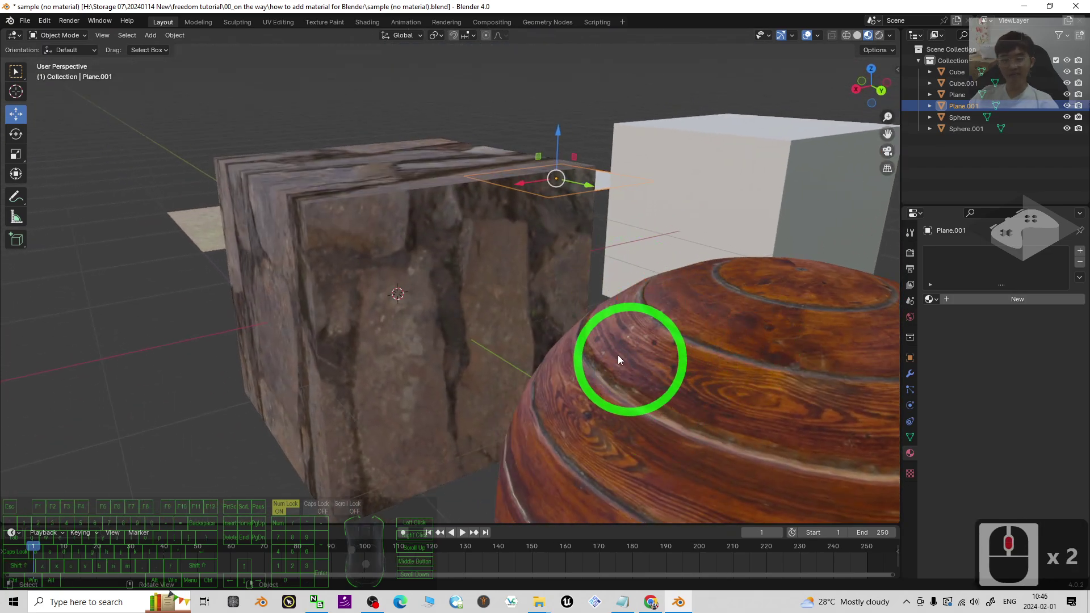
pyautogui.scroll(-2, 618, 356)
pyautogui.moveTo(454, 321); pyautogui.dragTo(565, 328, button='middle')
pyautogui.scroll(4, 631, 282)
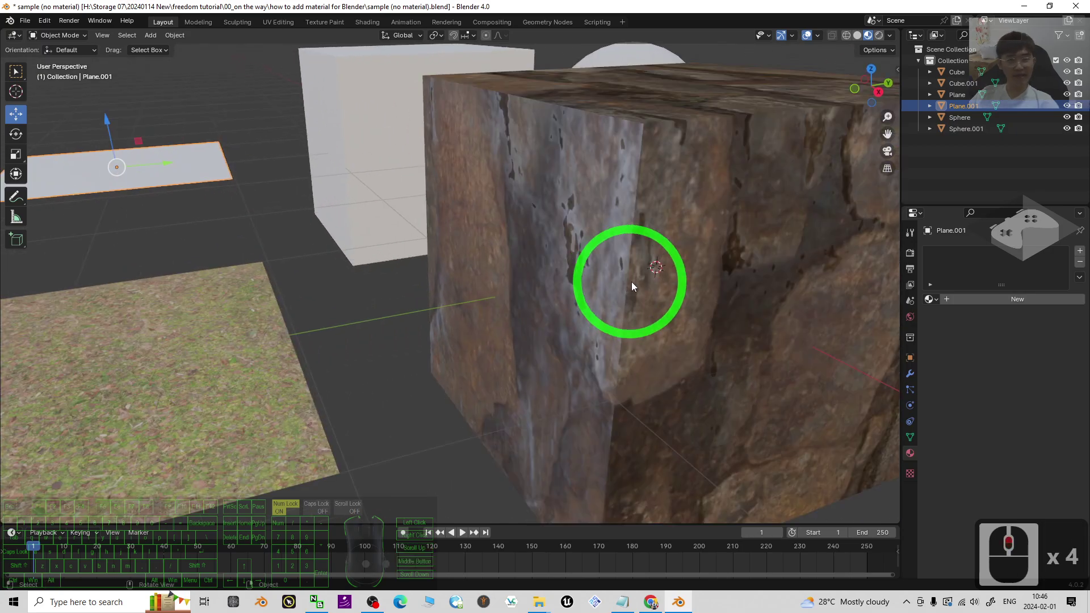
pyautogui.scroll(-3, 704, 290)
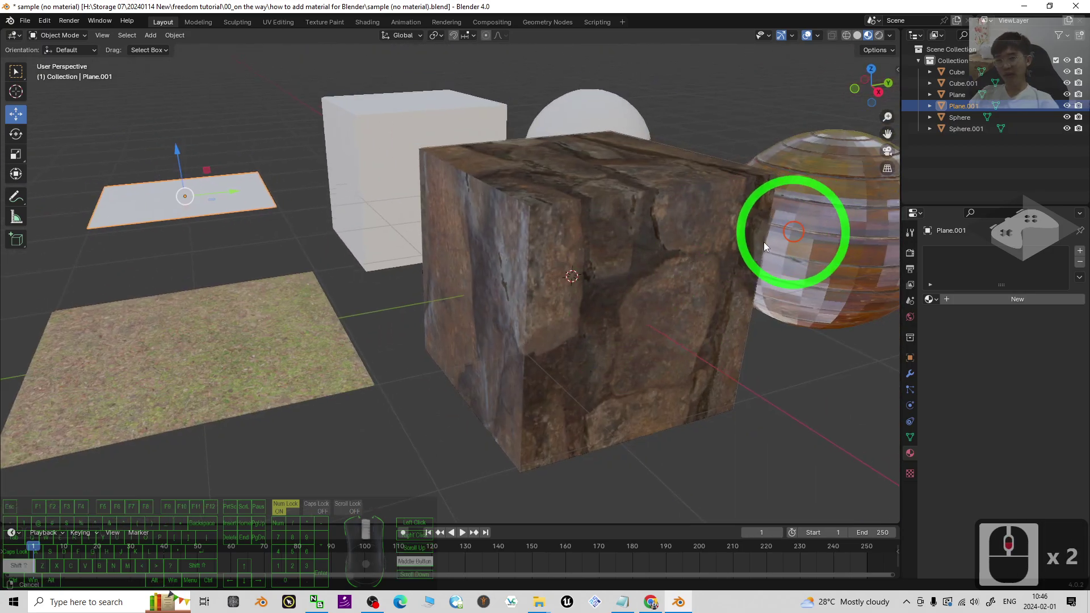
pyautogui.keyDown('shift'); pyautogui.moveTo(791, 231); pyautogui.dragTo(614, 274, button='middle'); pyautogui.keyUp('shift')
pyautogui.scroll(4, 672, 284)
pyautogui.scroll(-2, 673, 284)
pyautogui.scroll(2, 534, 294)
pyautogui.scroll(-5, 518, 293)
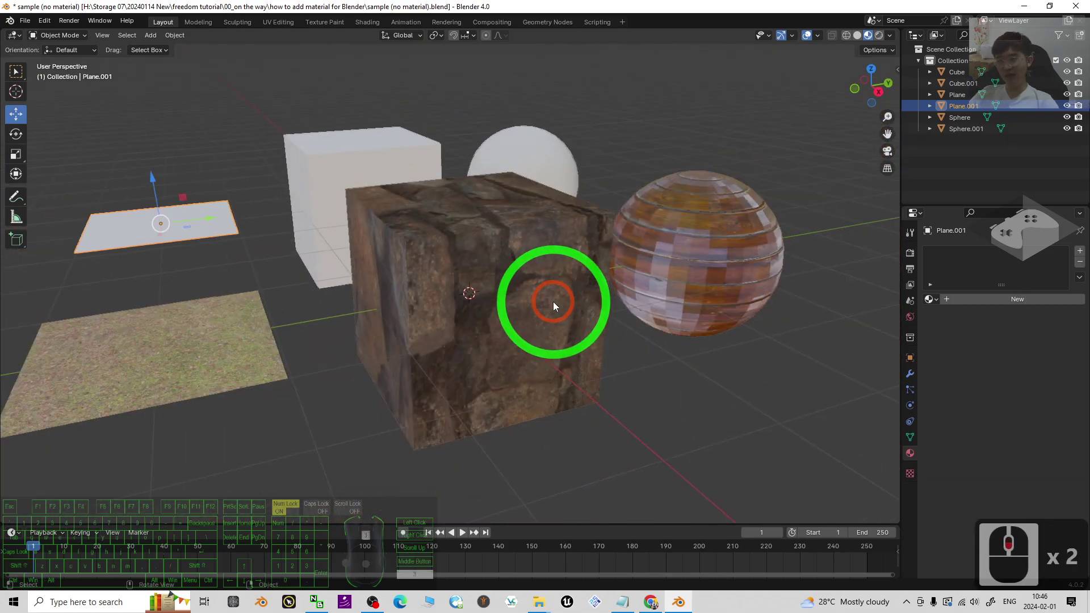
# Step: Switch to Notepad, review the polyhaven.com/textures link in link.txt, and minimize the note
pyautogui.click(661, 593)
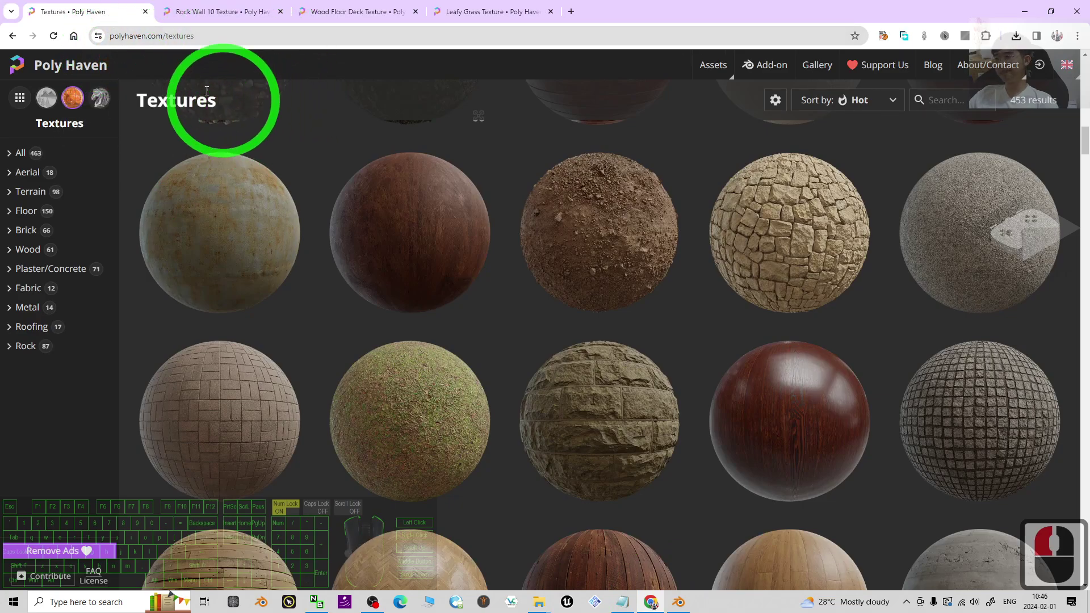
pyautogui.click(625, 598)
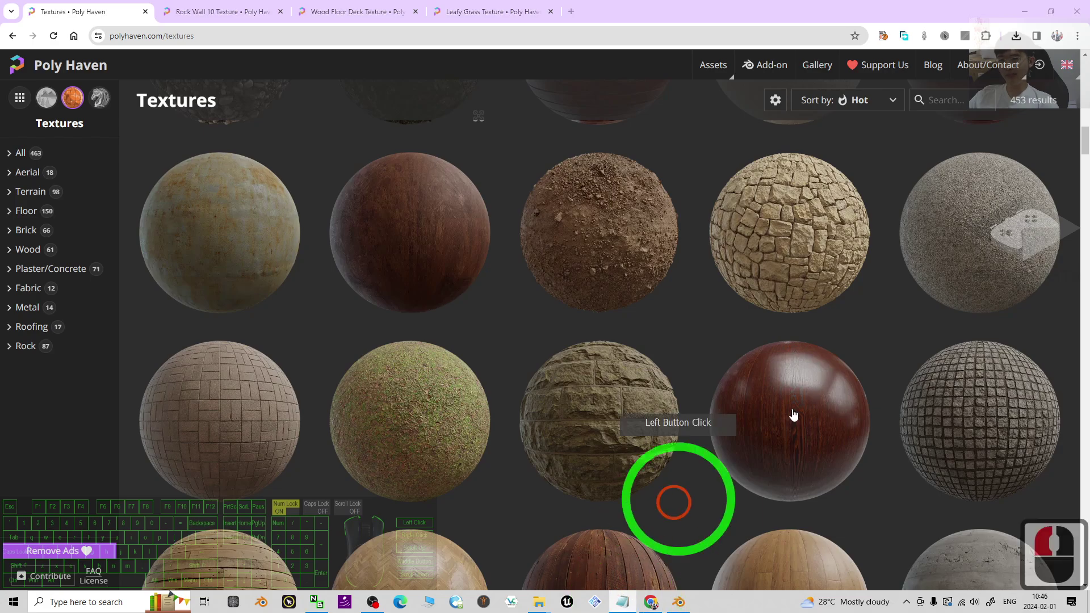
pyautogui.moveTo(1089, 173); pyautogui.dragTo(722, 183)
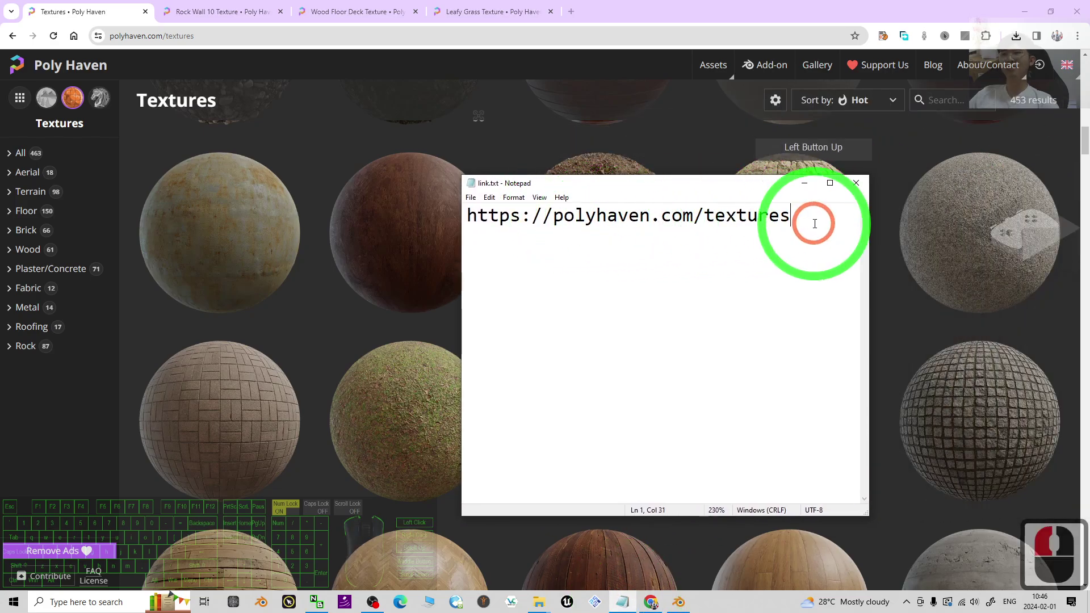
pyautogui.moveTo(807, 217); pyautogui.dragTo(385, 178)
pyautogui.click(694, 312)
pyautogui.click(580, 231)
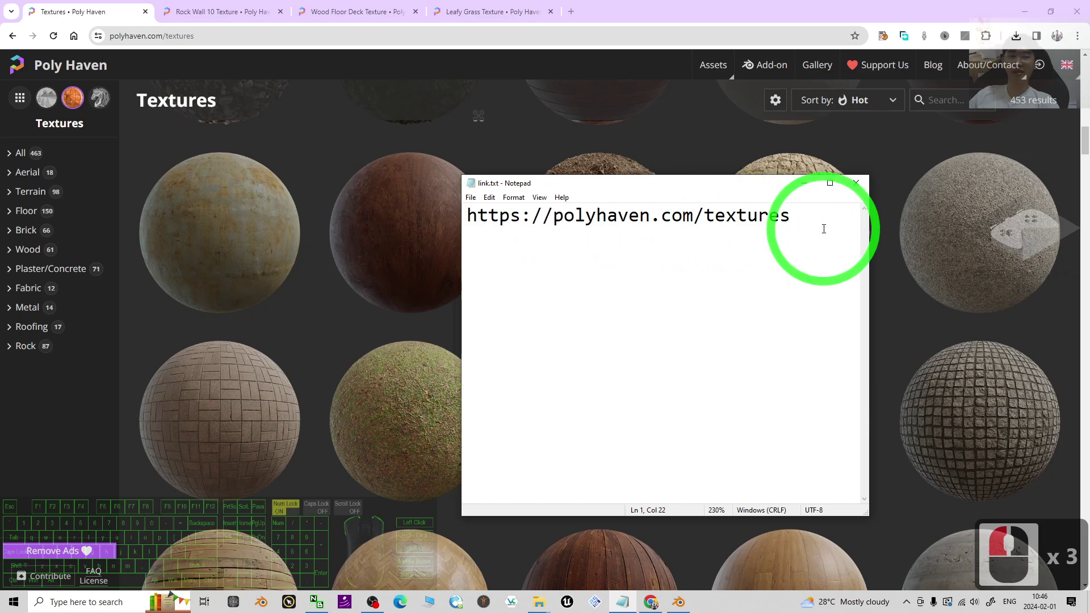
pyautogui.click(804, 185)
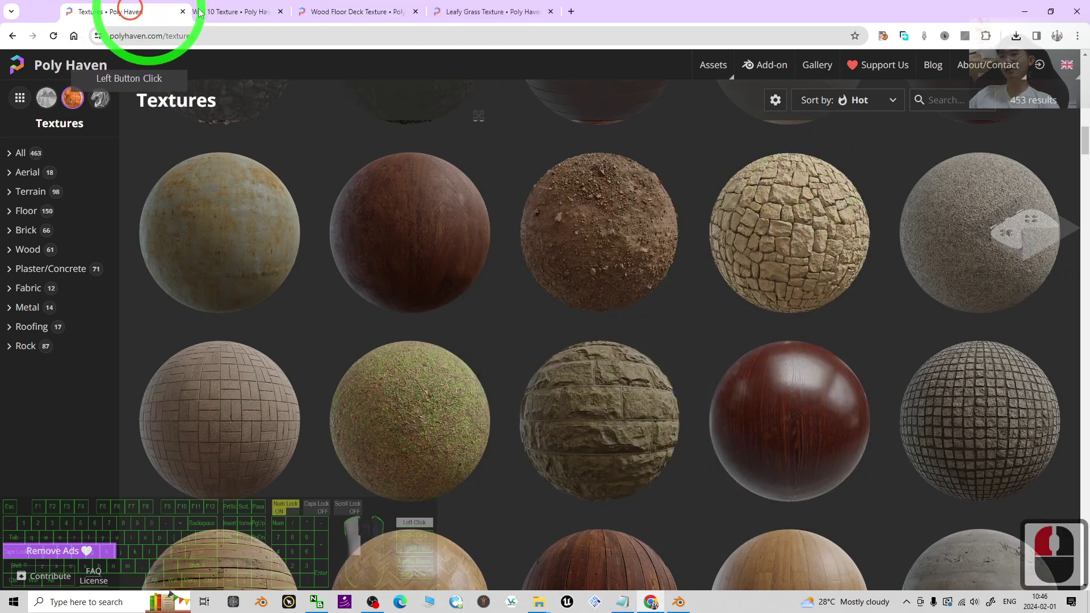
# Step: Close the Leafy Grass, Wood Floor Deck and Rock Wall 10 pages, keeping only the Poly Haven Textures page
pyautogui.moveTo(113, 12); pyautogui.dragTo(91, 11)
pyautogui.click(550, 11)
pyautogui.click(415, 12)
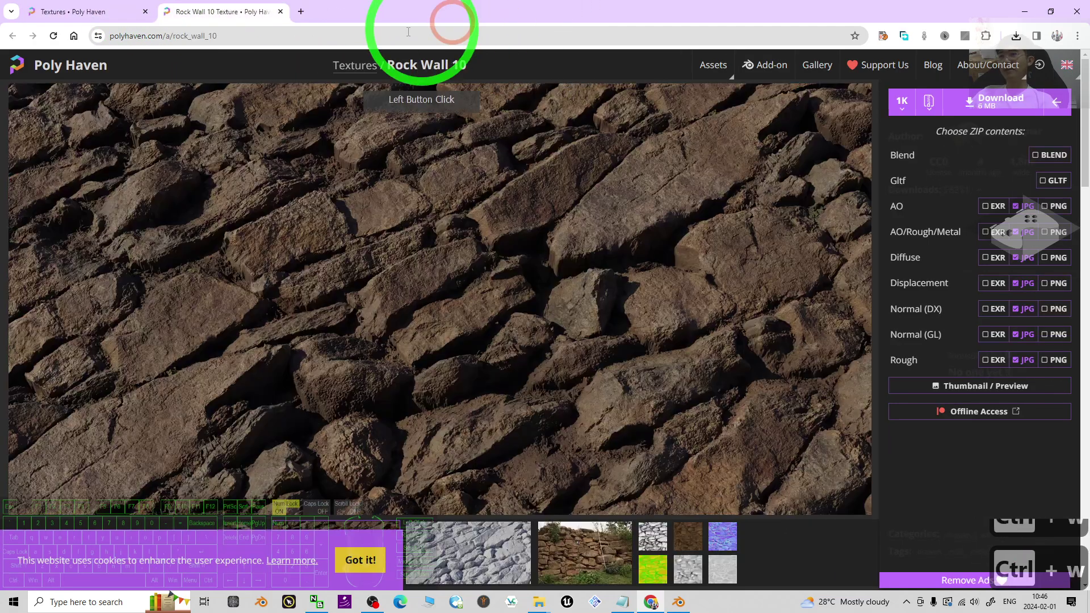
pyautogui.click(280, 11)
# Step: Browse the Poly Haven textures and open the Mossy Stone Wall texture page in a new tab
pyautogui.scroll(-15, 517, 311)
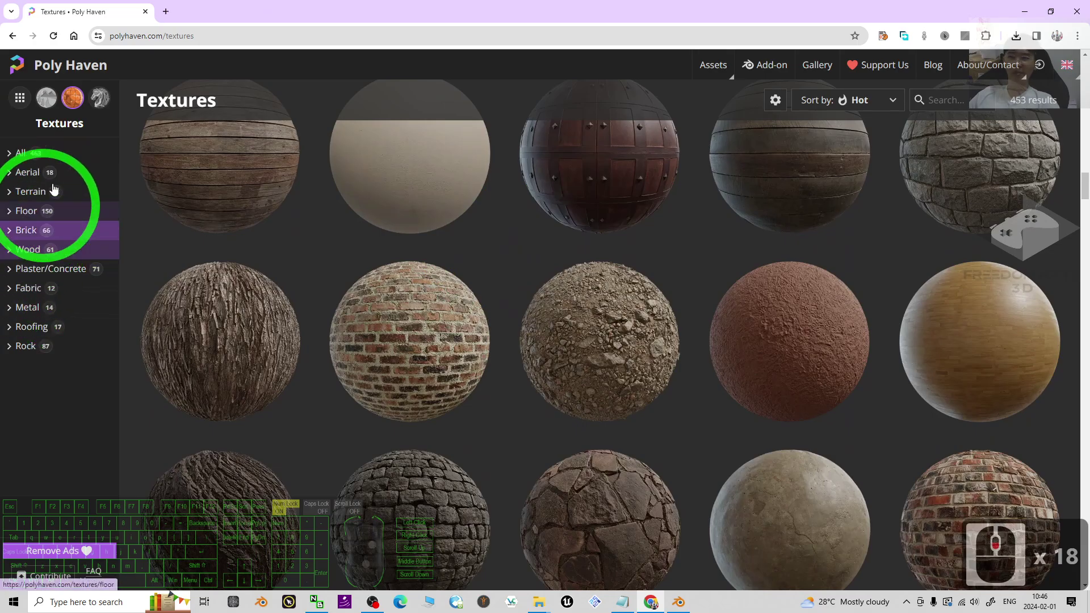
pyautogui.scroll(-14, 697, 284)
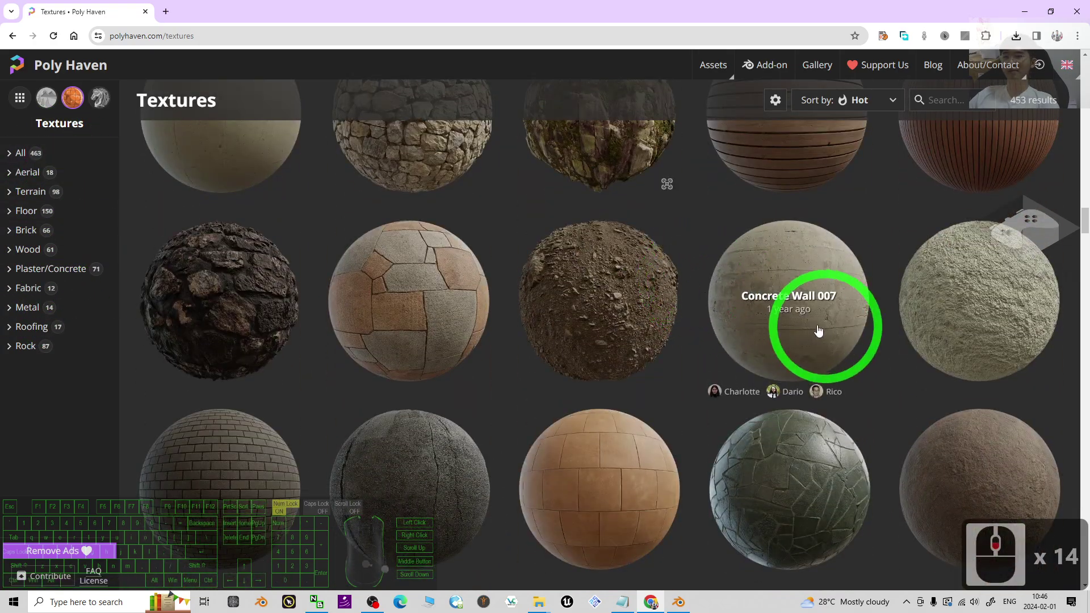
pyautogui.scroll(1, 638, 317)
pyautogui.scroll(-15, 701, 337)
pyautogui.scroll(-2, 738, 312)
pyautogui.scroll(6, 965, 341)
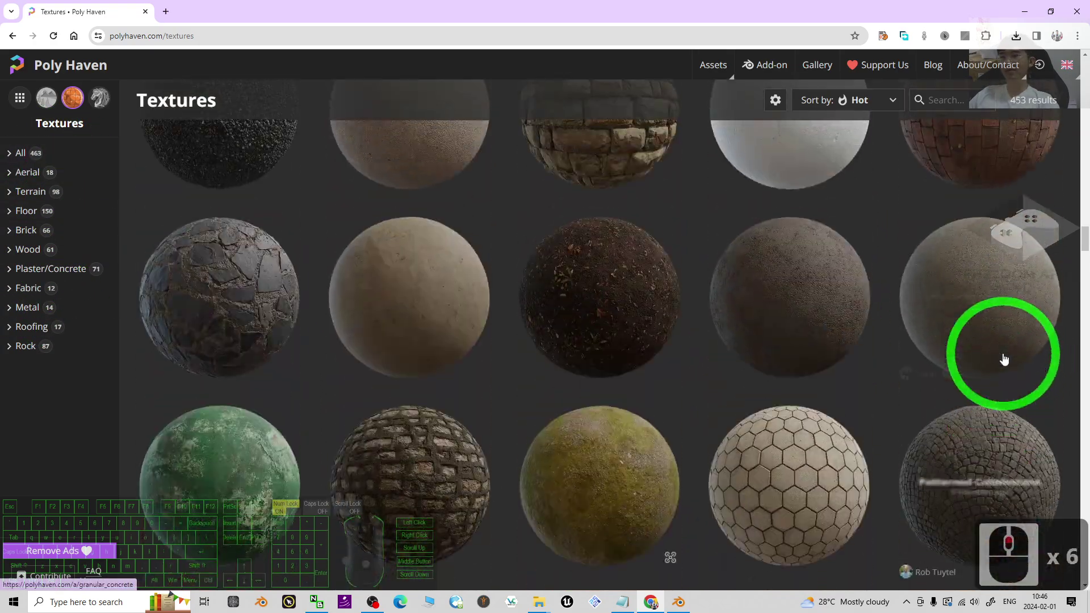
pyautogui.rightClick(404, 461)
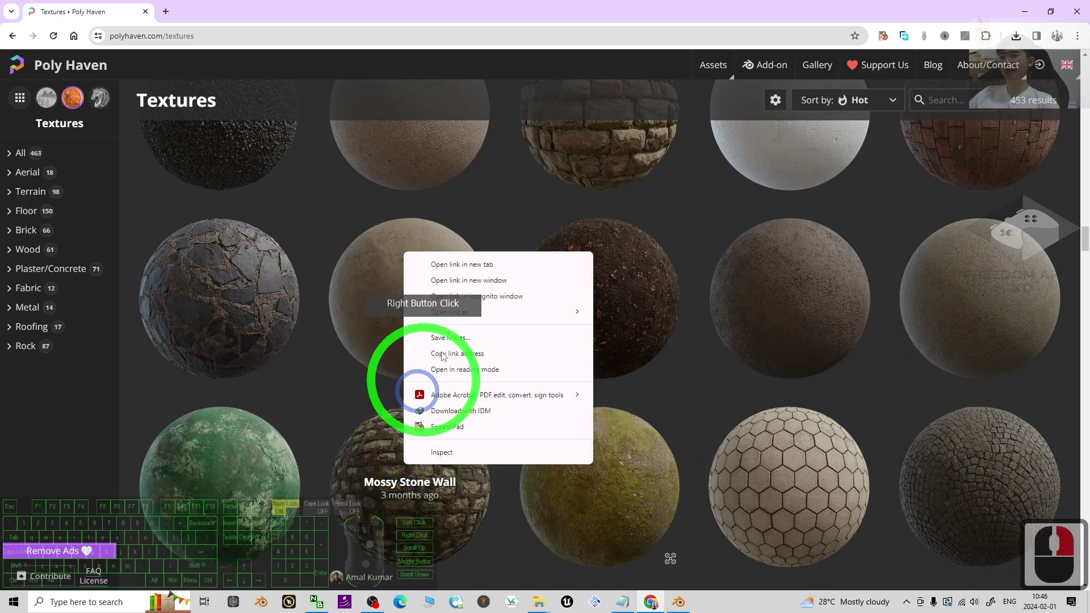
pyautogui.click(510, 264)
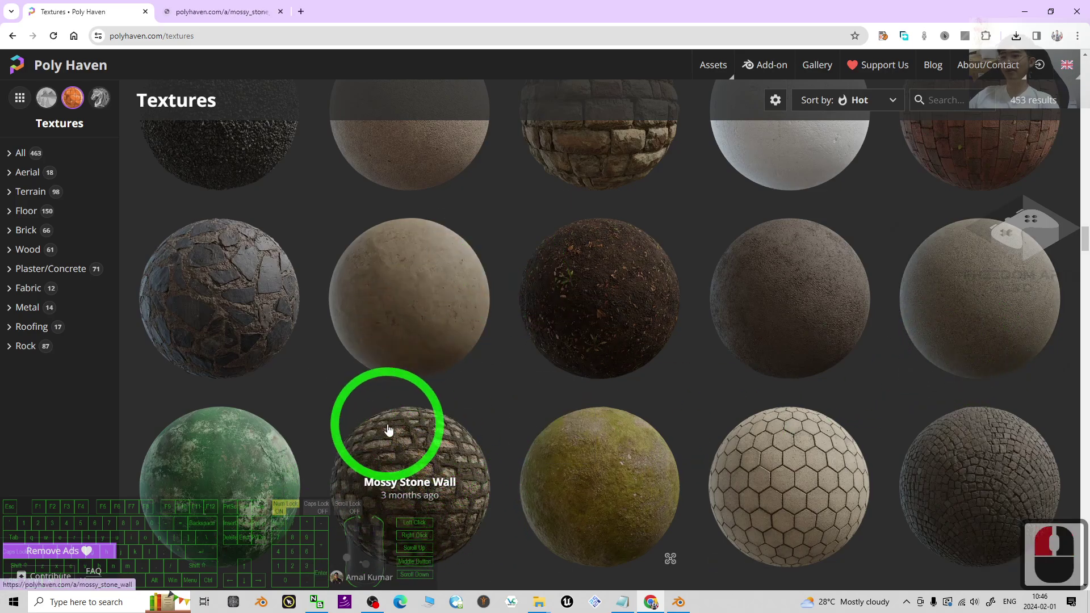
pyautogui.click(233, 8)
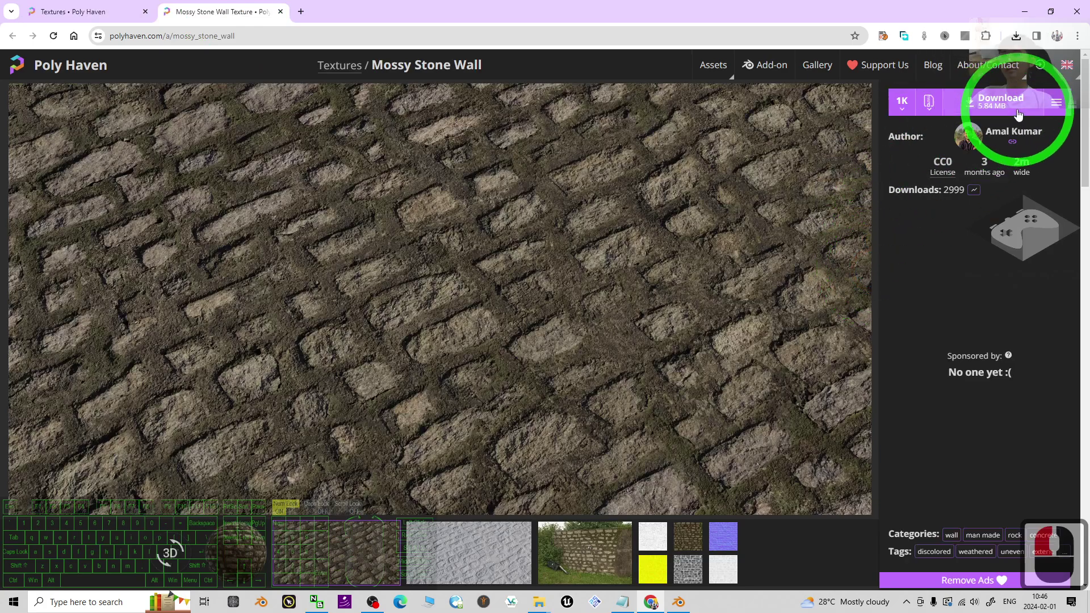
# Step: Review the resolution choices, show the ZIP contents, and deselect the JPG format for every texture map
pyautogui.click(902, 102)
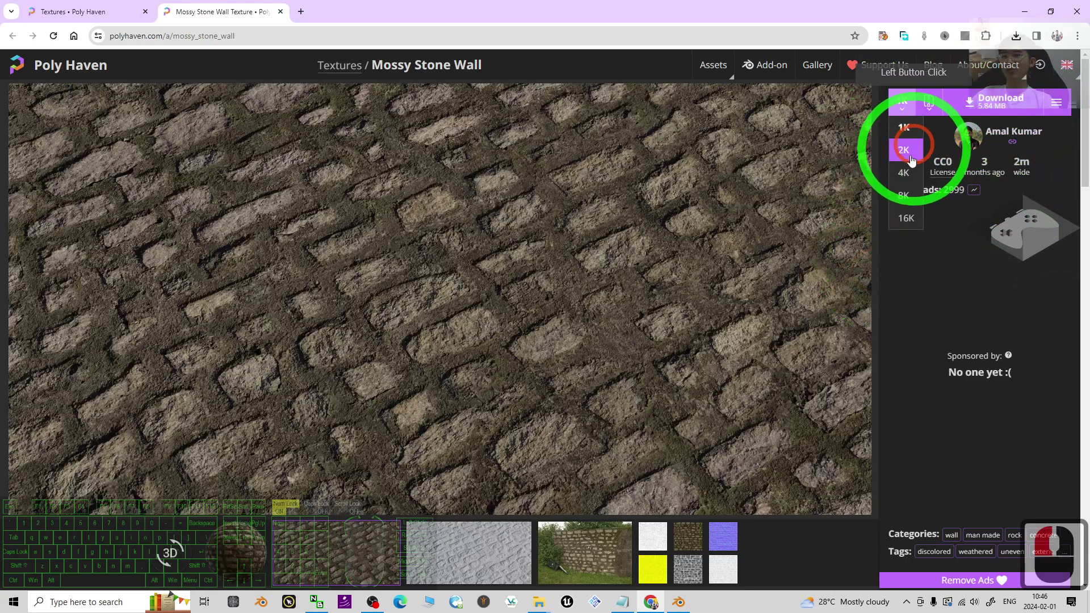
pyautogui.click(1058, 110)
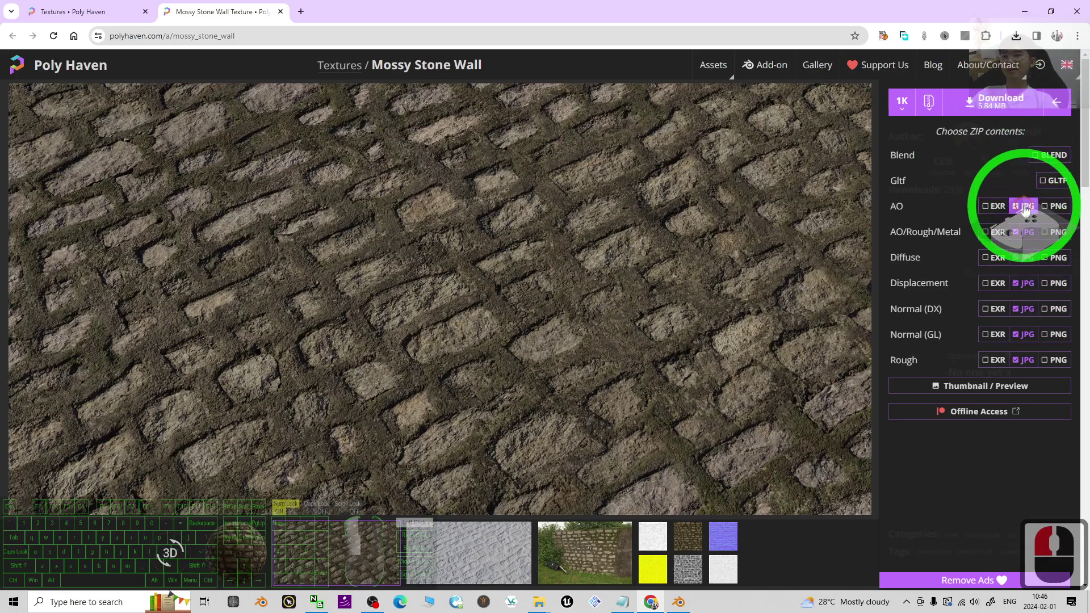
pyautogui.click(1022, 232)
pyautogui.click(1022, 258)
pyautogui.click(1022, 283)
pyautogui.click(1022, 309)
pyautogui.click(1020, 334)
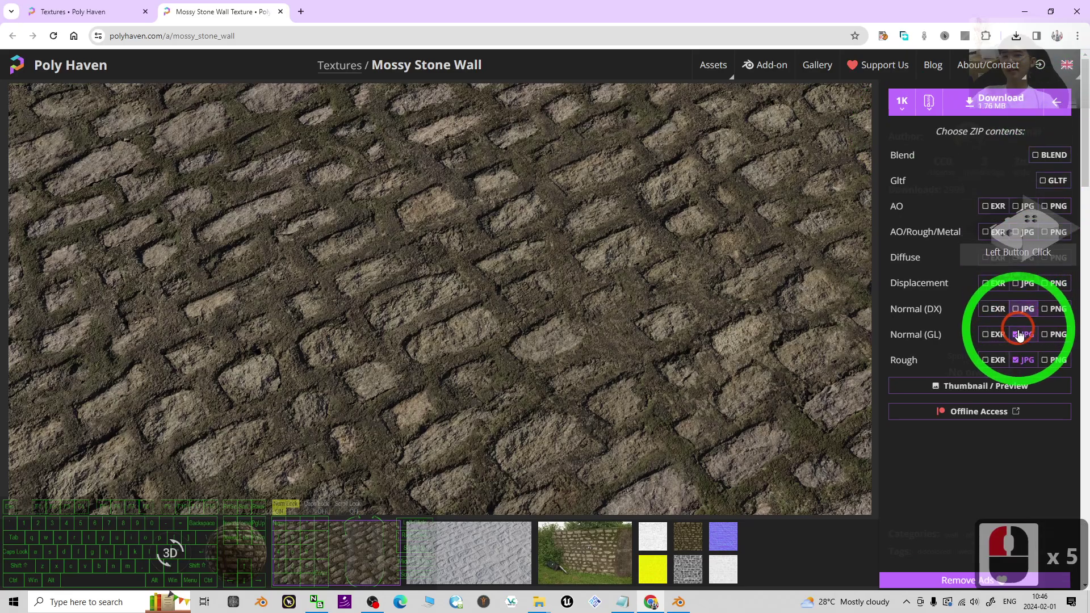
pyautogui.click(1022, 360)
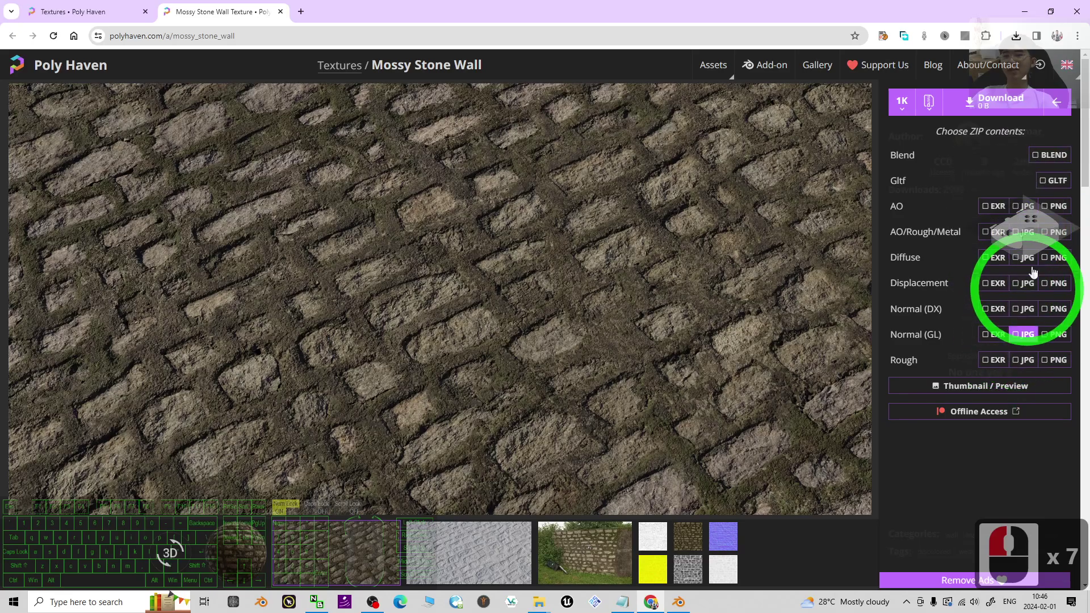
# Step: Reselect the JPG format for the AO, AO/Rough/Metal, Diffuse, Displacement, Normal (DX), Normal (GL) and Rough maps
pyautogui.click(1017, 207)
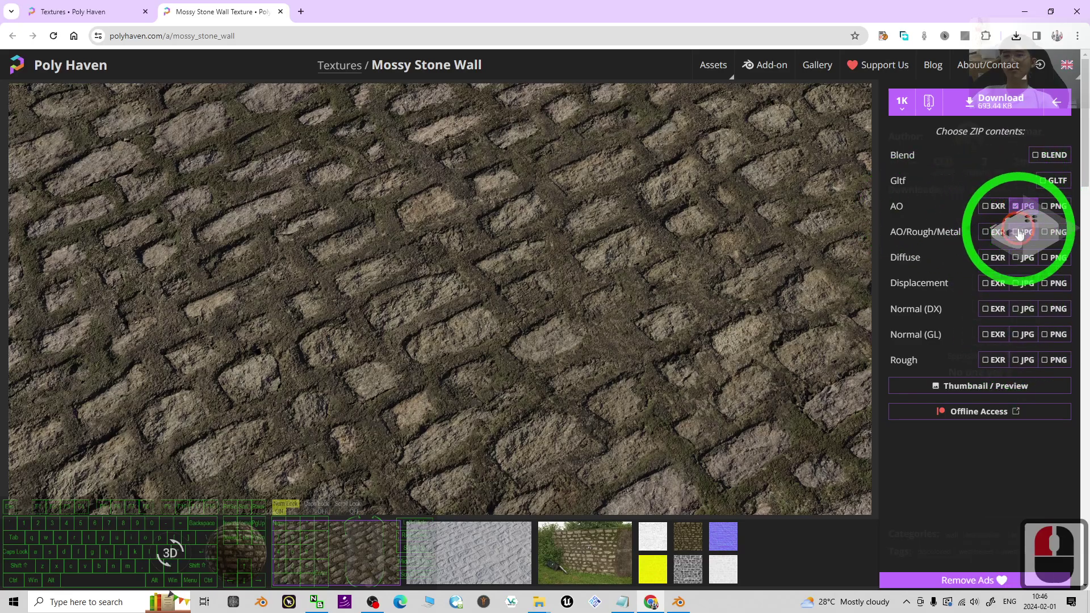
pyautogui.click(1022, 231)
pyautogui.click(1022, 257)
pyautogui.click(1018, 283)
pyautogui.click(1022, 309)
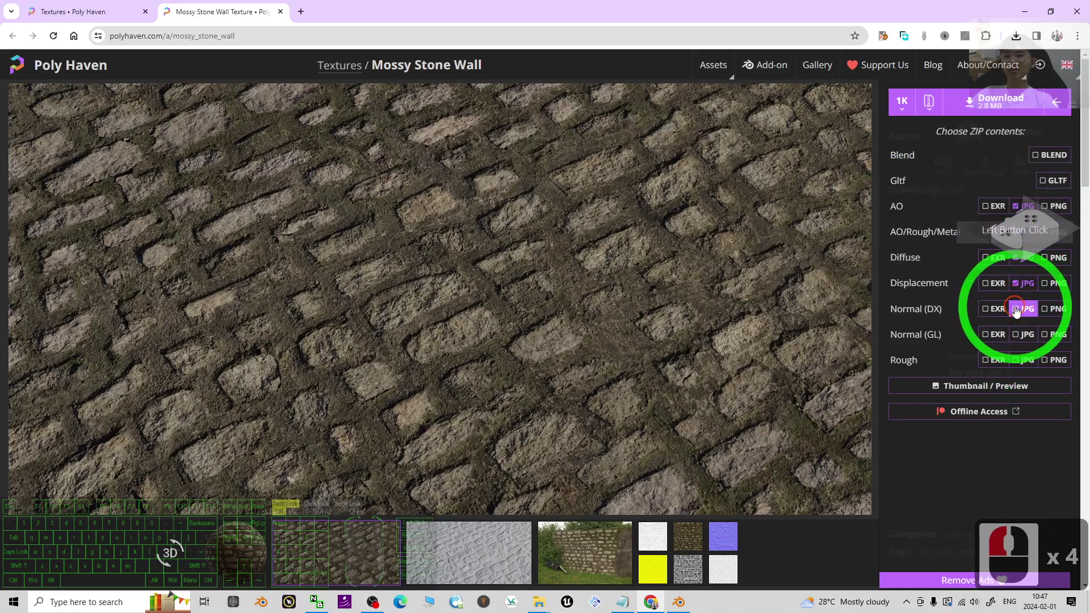
pyautogui.click(1022, 335)
pyautogui.click(1022, 360)
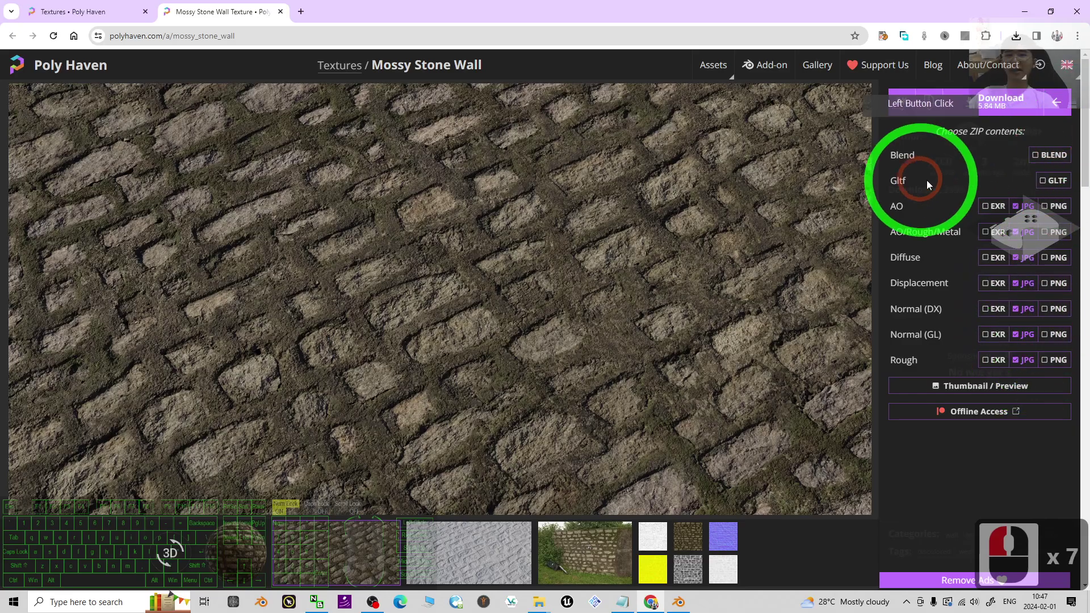
# Step: Download the Mossy Stone Wall texture ZIP at 1K resolution and show it in the recent download history
pyautogui.click(987, 103)
pyautogui.click(480, 284)
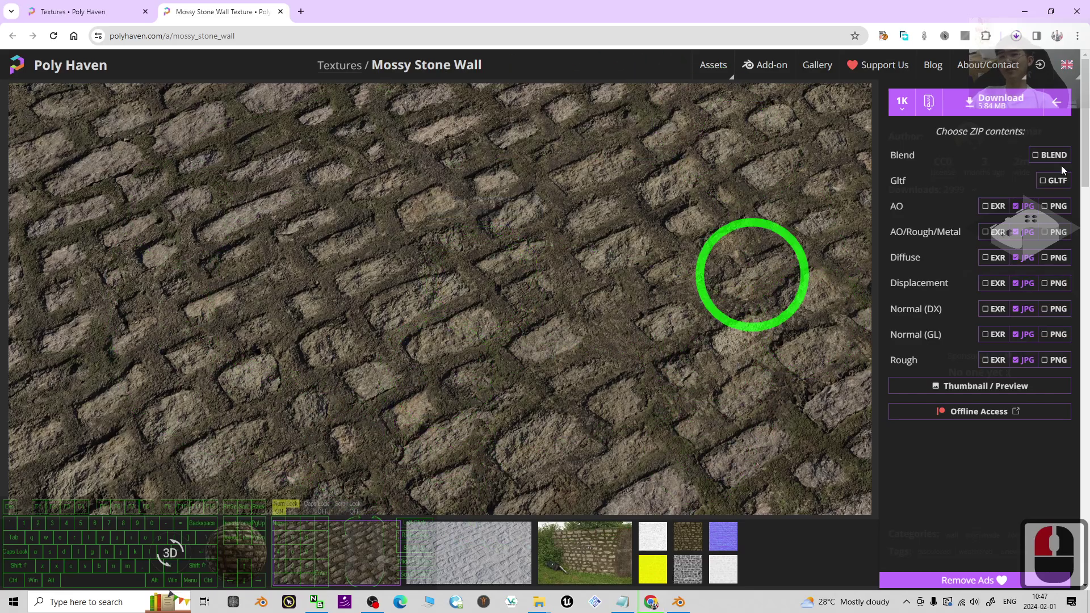
pyautogui.click(1017, 36)
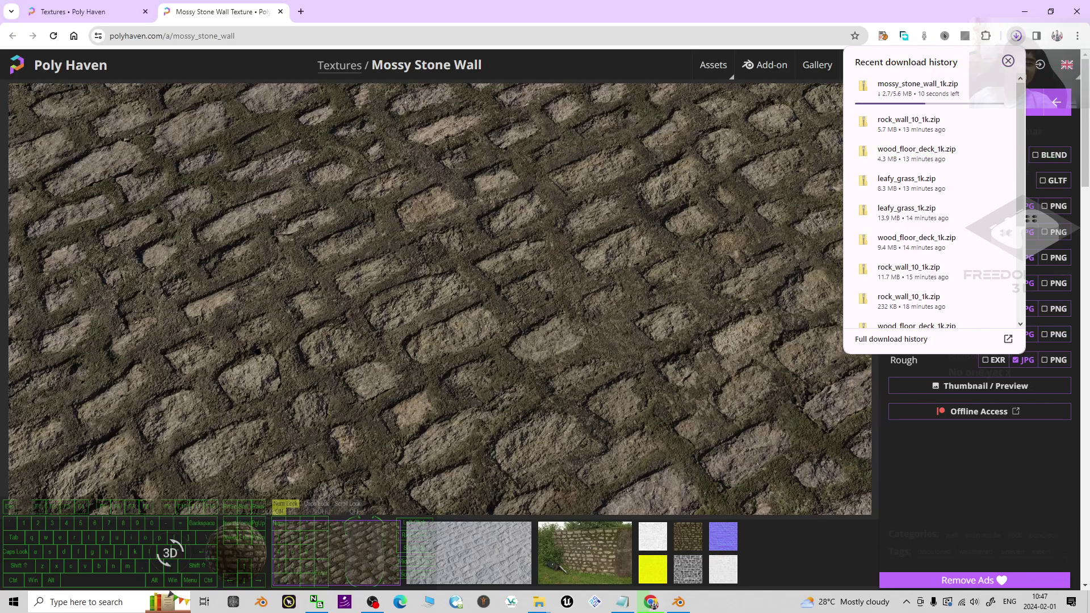
pyautogui.click(954, 202)
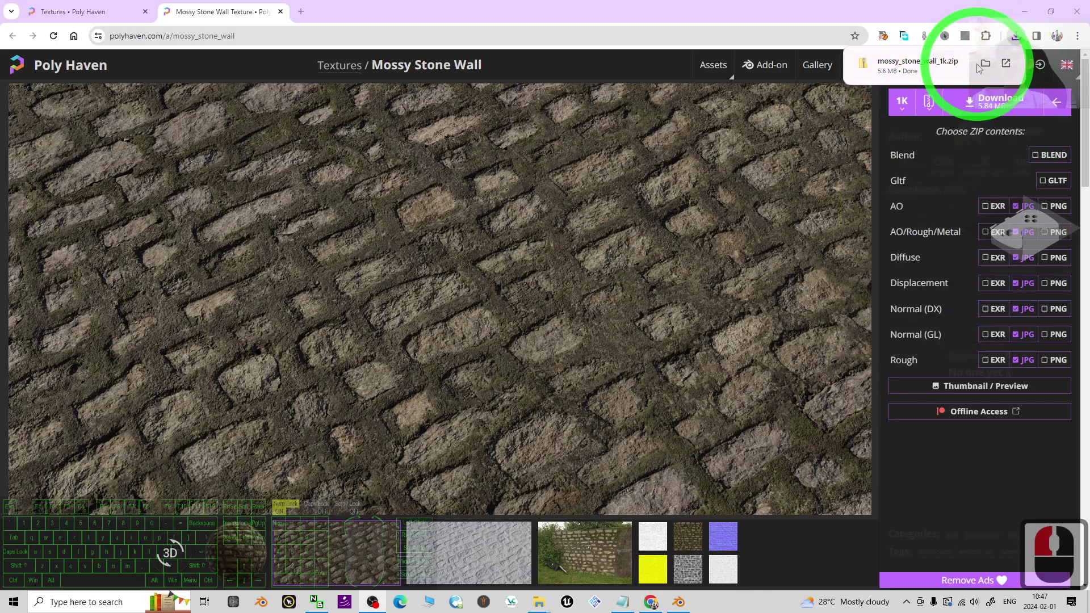
pyautogui.click(1017, 35)
pyautogui.click(1018, 36)
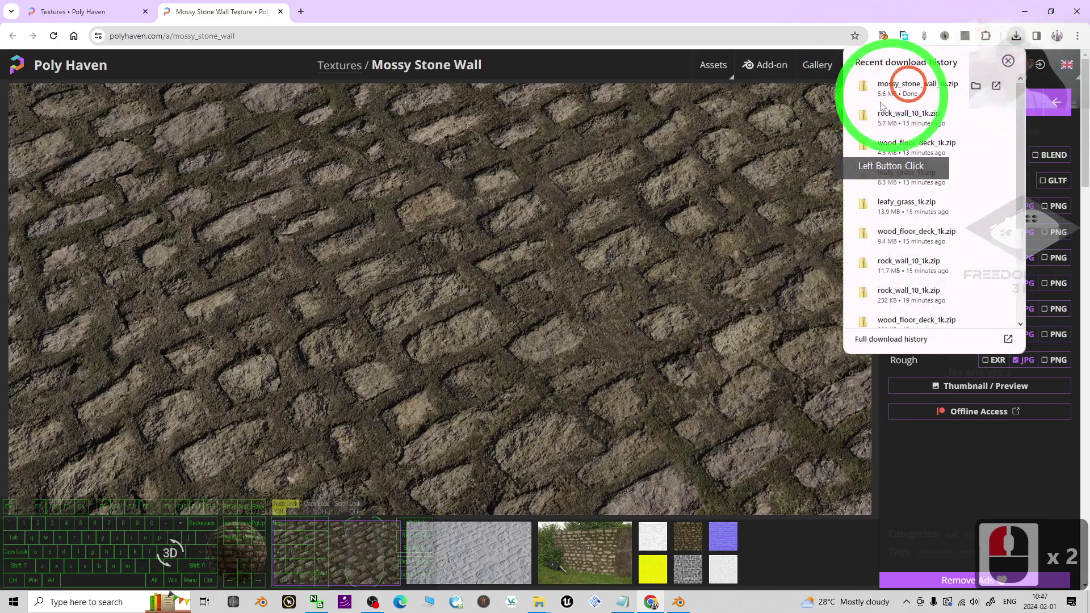
pyautogui.click(817, 15)
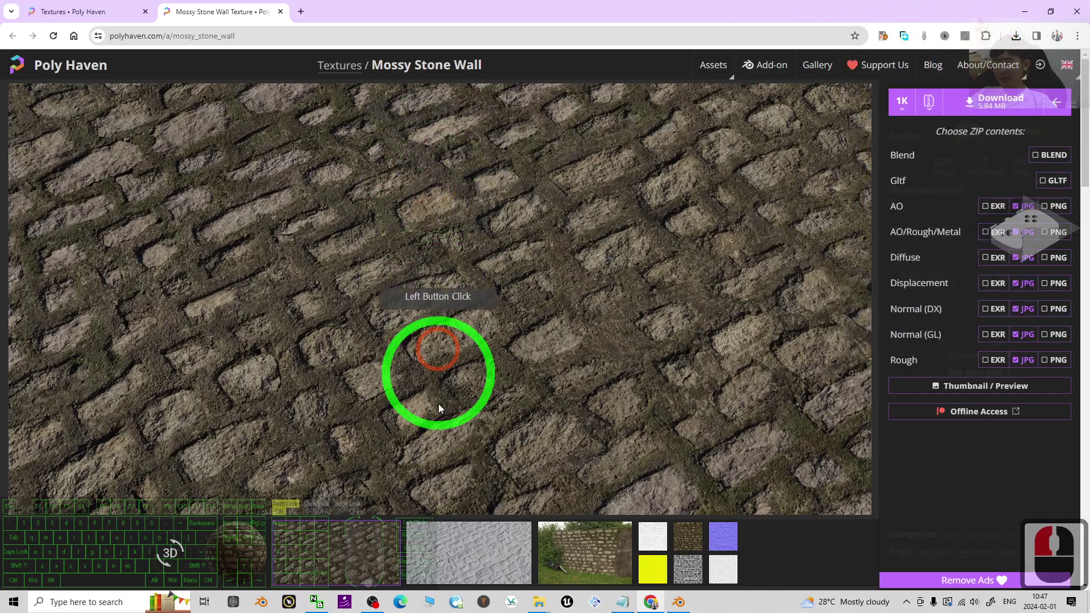
pyautogui.rightClick(543, 606)
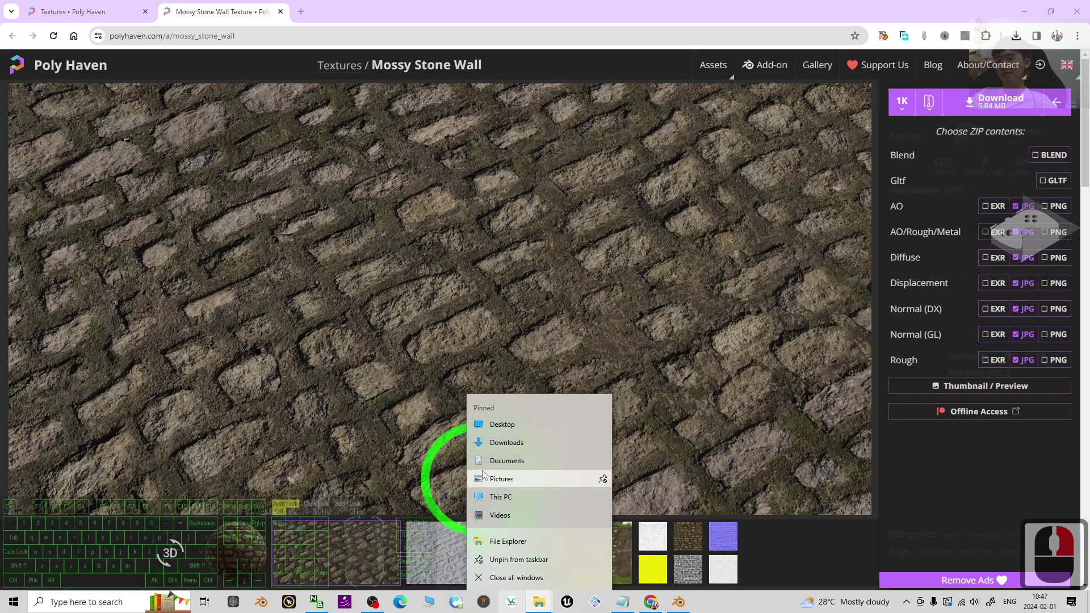
pyautogui.click(517, 442)
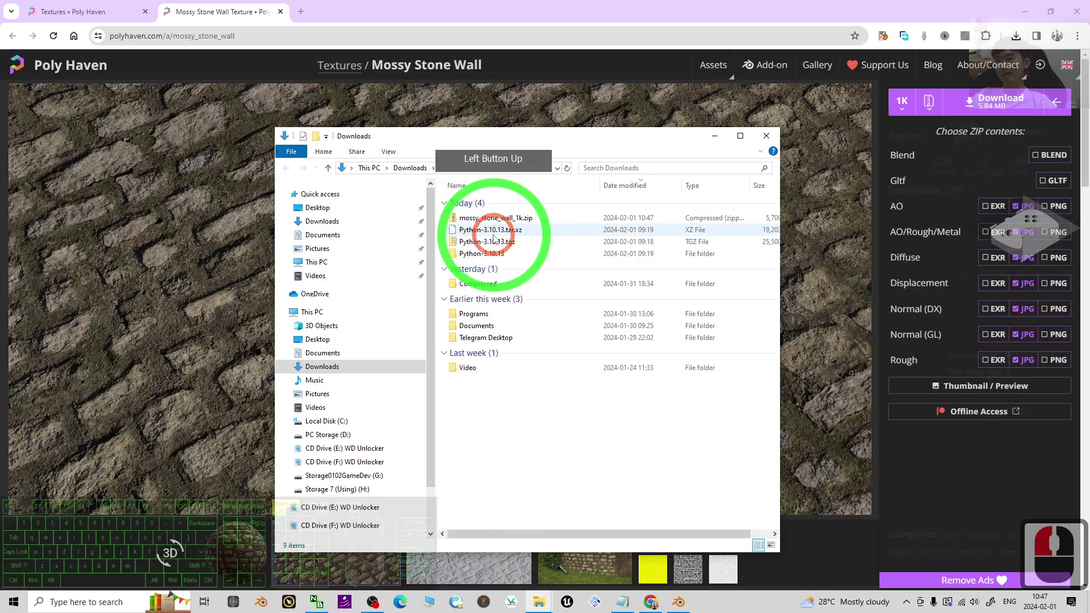
pyautogui.doubleClick(483, 219)
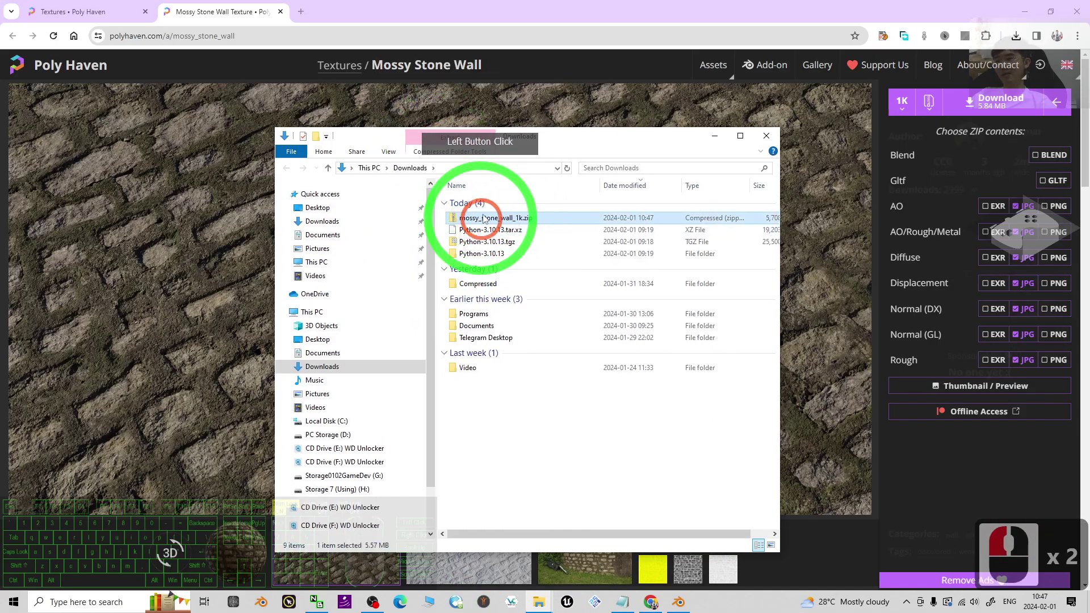
pyautogui.click(766, 135)
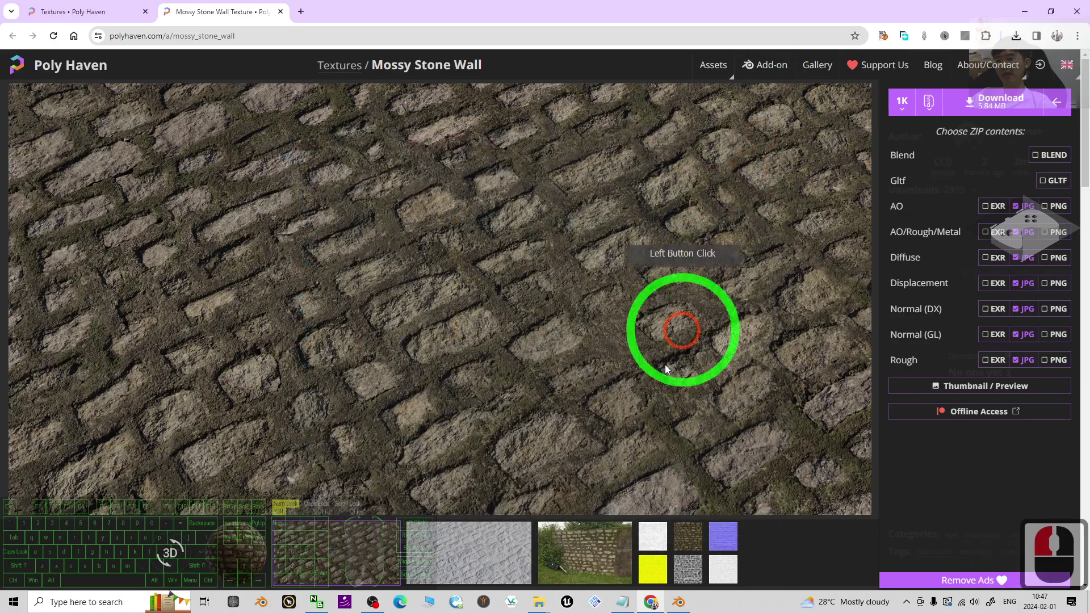
# Step: Extract mossy_stone_wall_1k.zip from the Downloads folder into a mossy_stone_wall_1k folder beside it
pyautogui.click(538, 607)
pyautogui.click(499, 442)
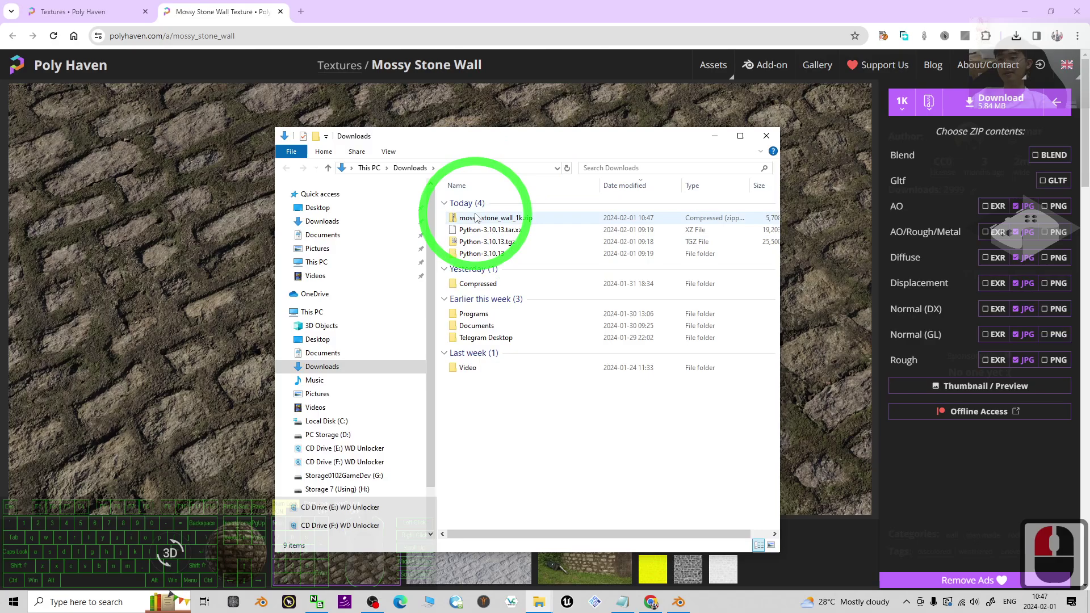
pyautogui.click(486, 220)
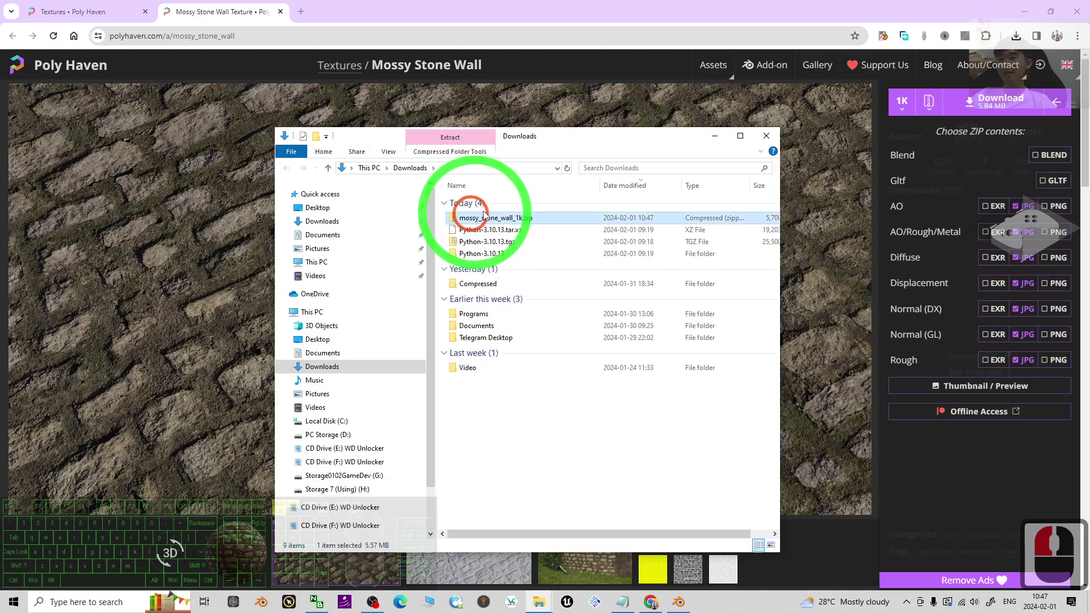
pyautogui.rightClick(480, 223)
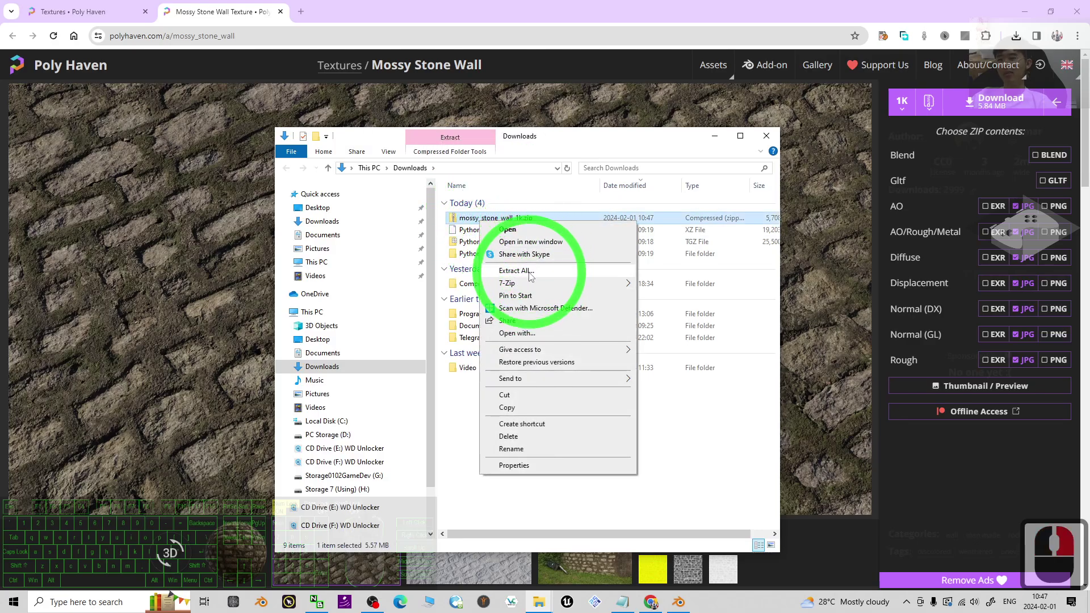
pyautogui.click(530, 272)
pyautogui.click(649, 411)
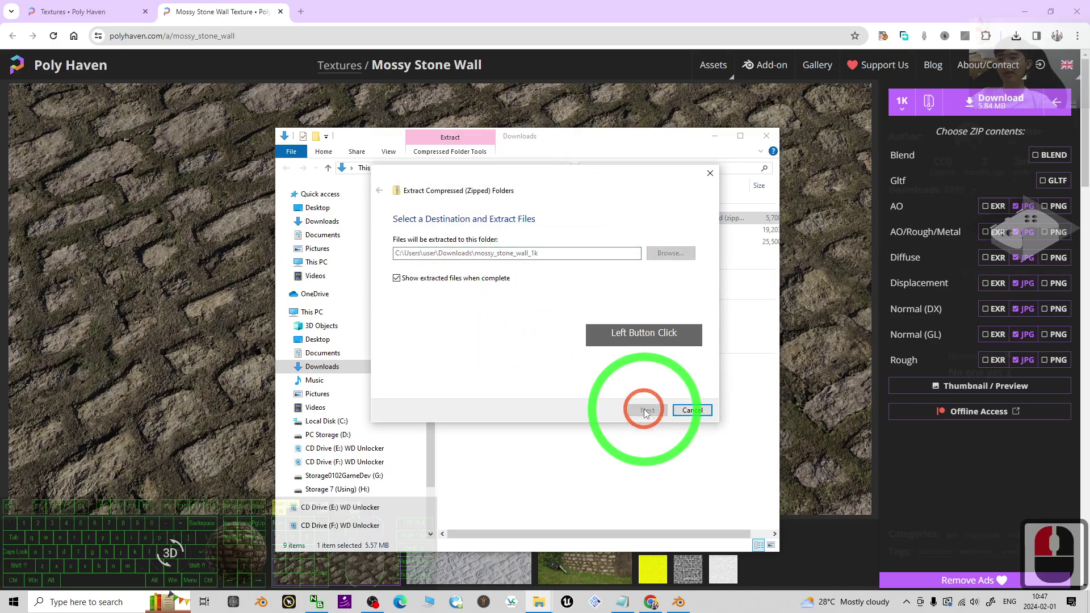
pyautogui.click(781, 150)
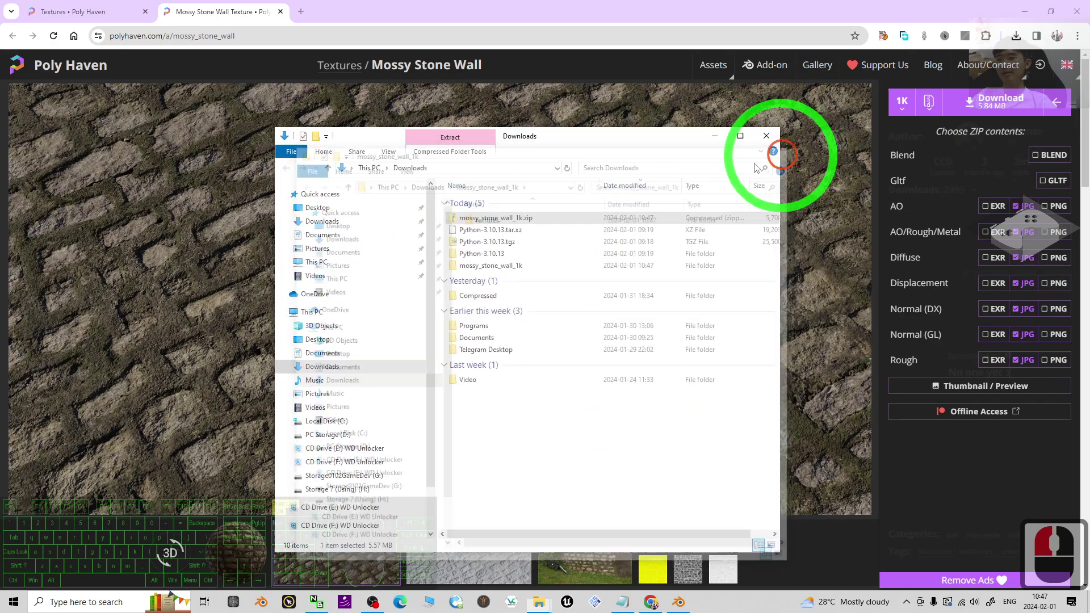
# Step: Open the textures folder inside the extracted mossy_stone_wall_1k folder
pyautogui.click(481, 266)
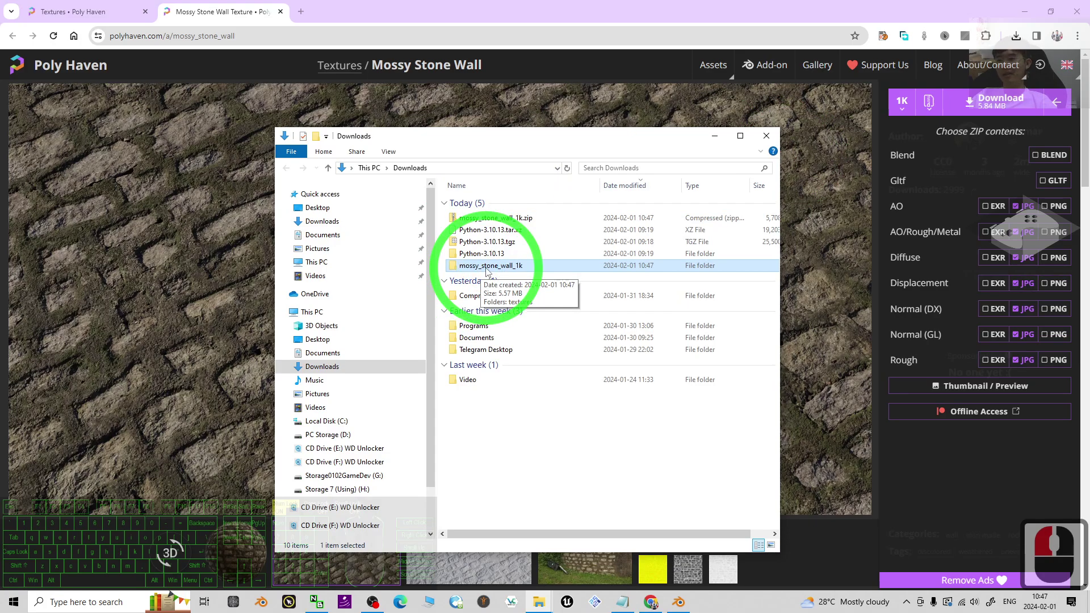
pyautogui.doubleClick(486, 267)
pyautogui.doubleClick(477, 202)
pyautogui.doubleClick(606, 301)
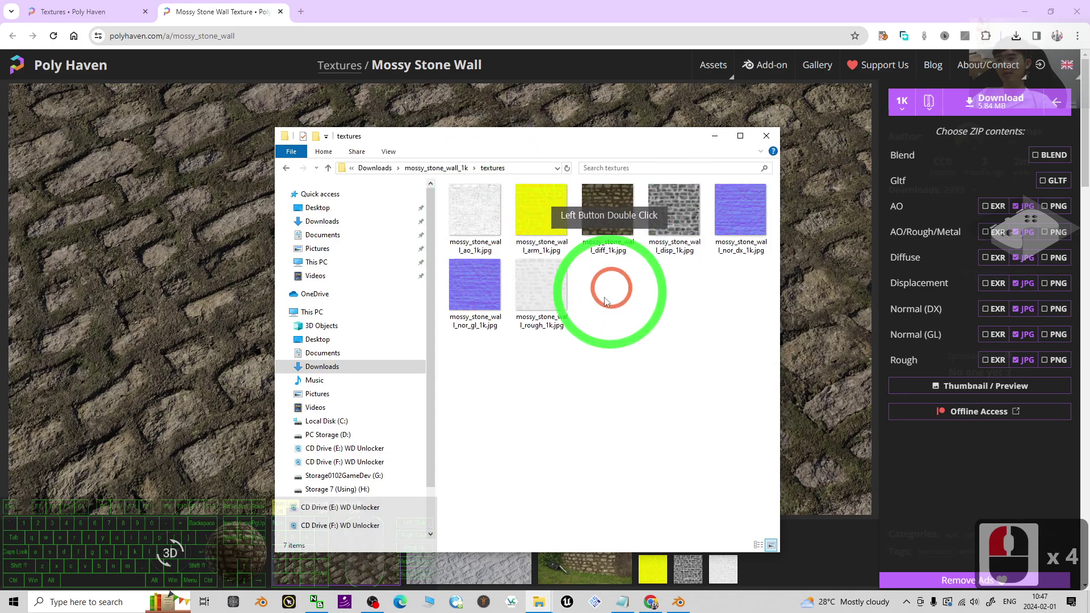
# Step: Show the texture files as extra large icons in a maximized folder window
pyautogui.rightClick(506, 346)
pyautogui.moveTo(513, 353)
pyautogui.click(722, 347)
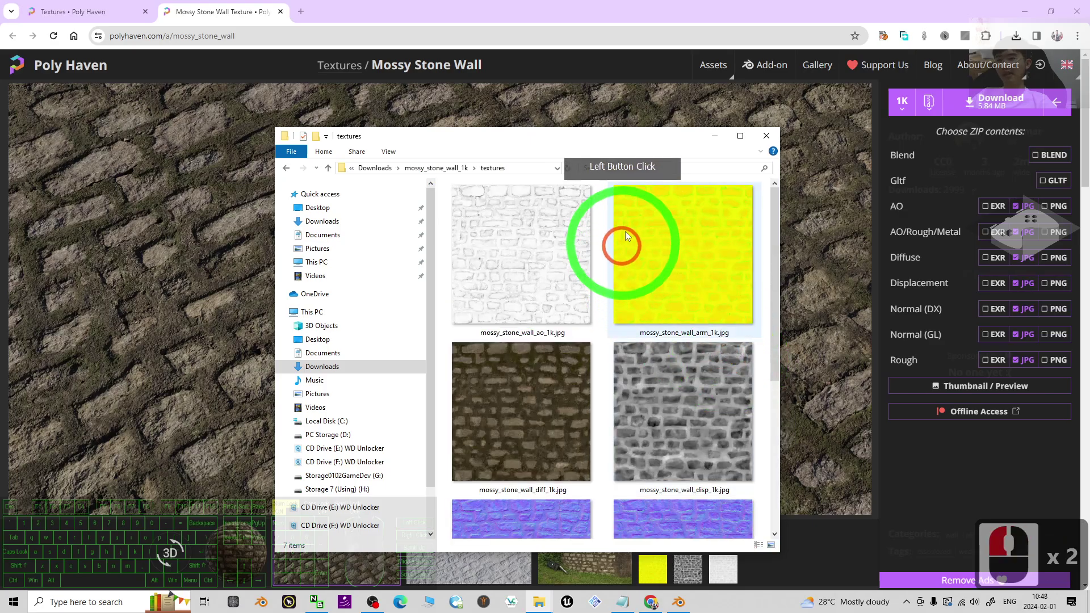
pyautogui.click(740, 136)
pyautogui.click(846, 269)
pyautogui.click(545, 155)
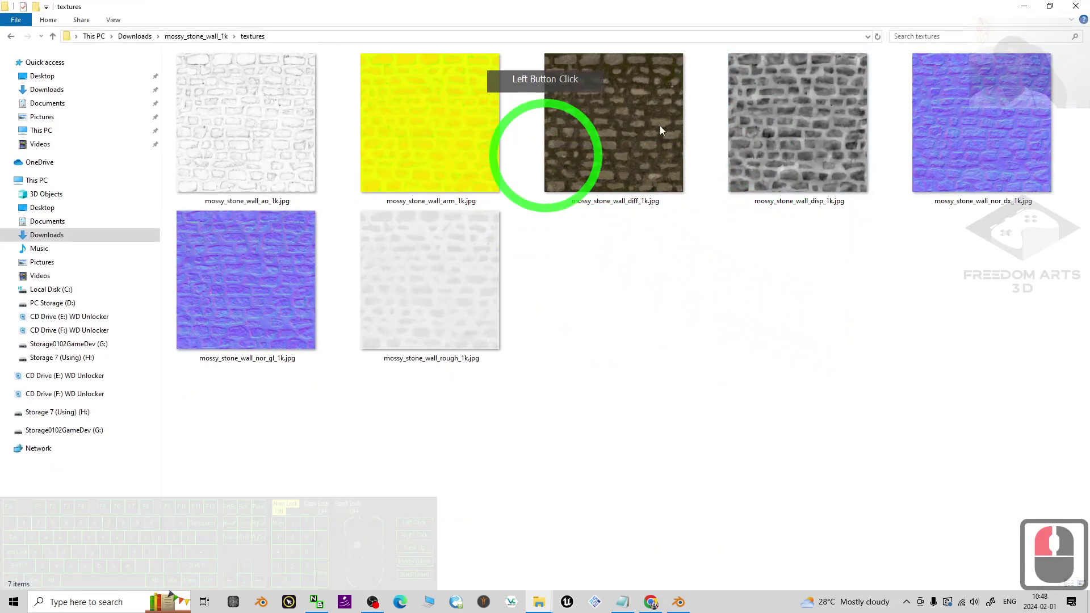
# Step: Select the diffuse, displacement and OpenGL normal map files one after another to review the extracted textures
pyautogui.click(629, 149)
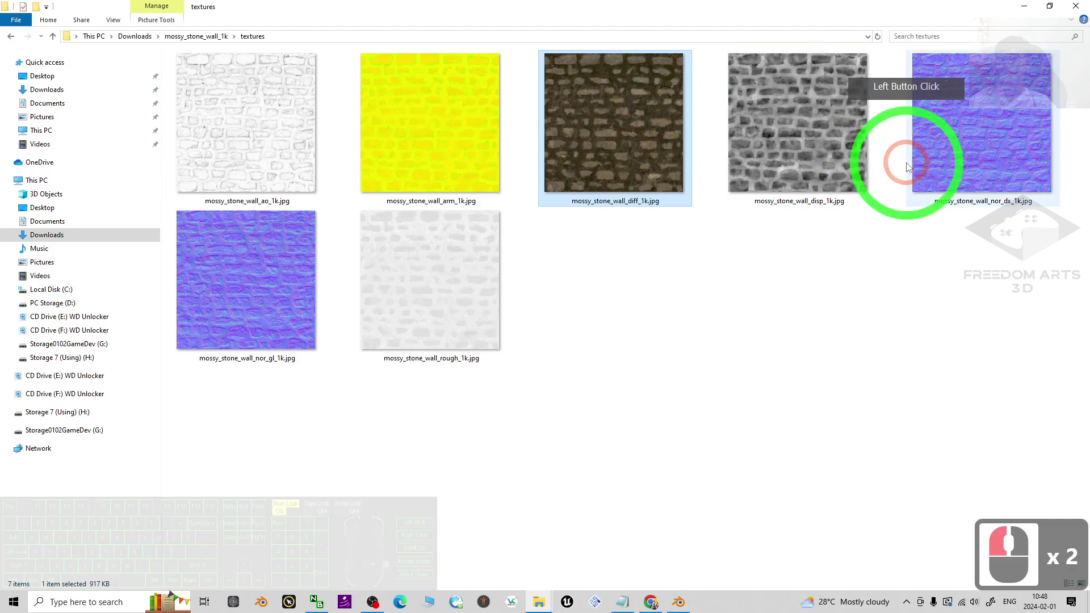
pyautogui.click(824, 144)
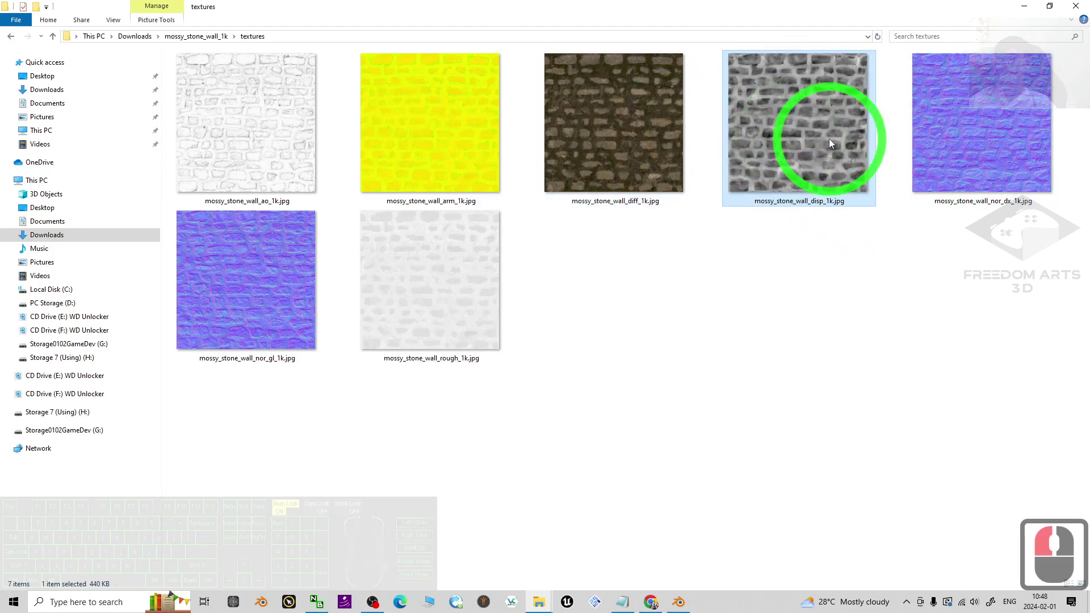
pyautogui.click(730, 256)
pyautogui.click(352, 284)
pyautogui.click(284, 299)
pyautogui.click(723, 332)
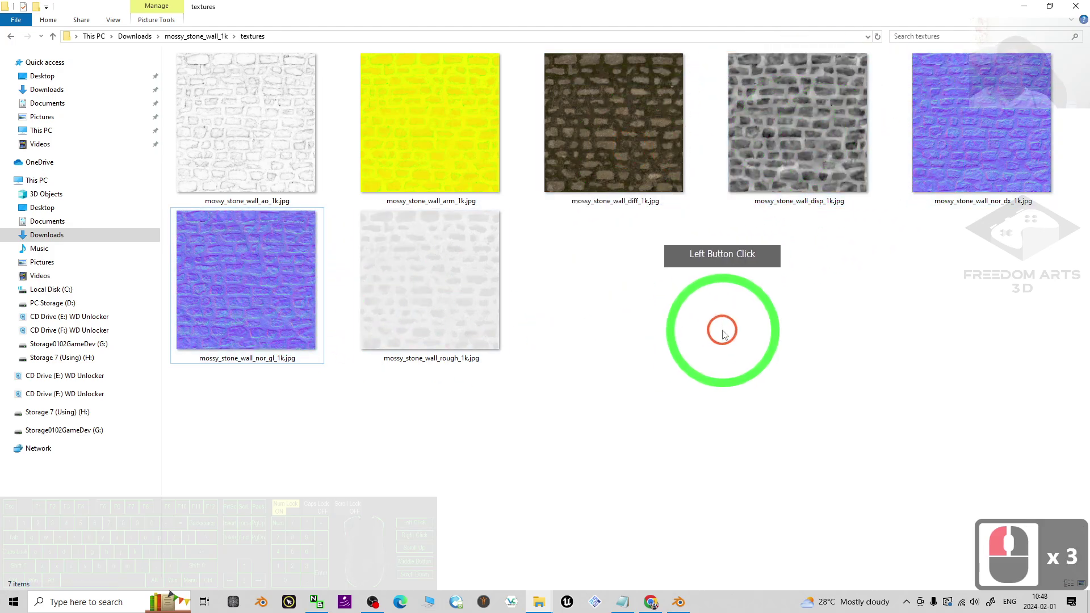
# Step: Select mossy_stone_wall_diff_1k.jpg, mossy_stone_wall_rough_1k.jpg and mossy_stone_wall_nor_gl_1k.jpg together as the maps of interest
pyautogui.click(615, 163)
pyautogui.keyDown('ctrl'); pyautogui.click(482, 260); pyautogui.keyUp('ctrl')
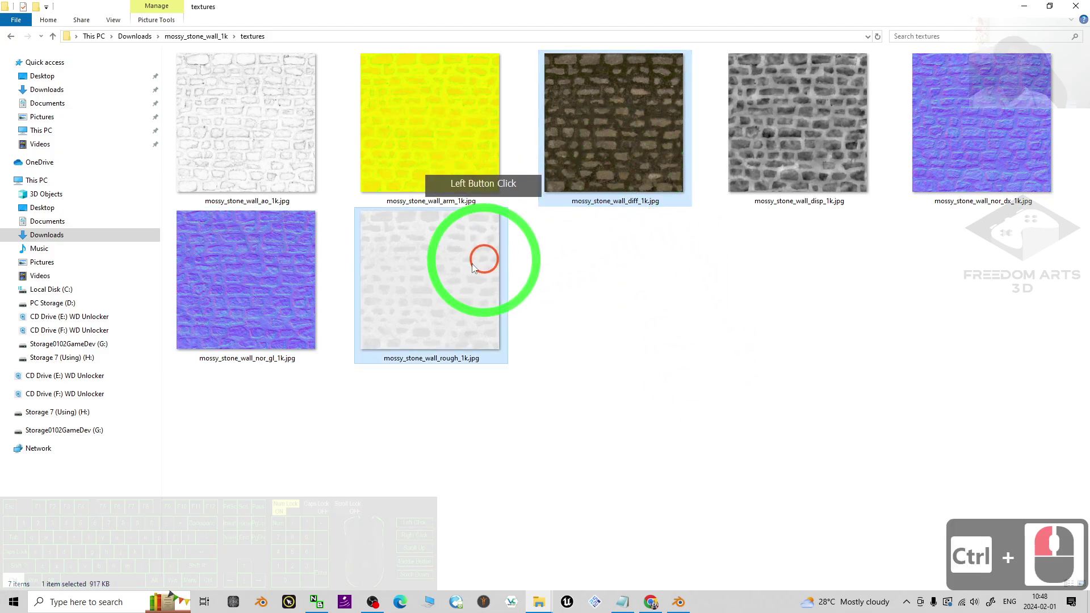
pyautogui.keyDown('ctrl'); pyautogui.click(287, 279); pyautogui.keyUp('ctrl')
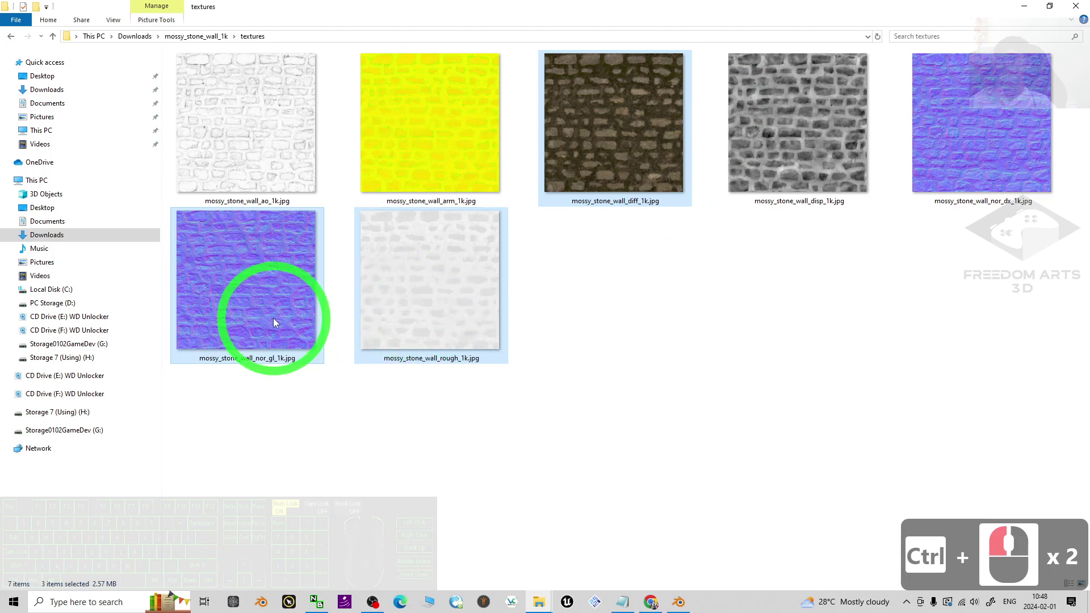
# Step: View mossy_stone_wall_nor_dx_1k.jpg and mossy_stone_wall_nor_gl_1k.jpg full size to compare the DirectX and OpenGL normal maps
pyautogui.click(1017, 134)
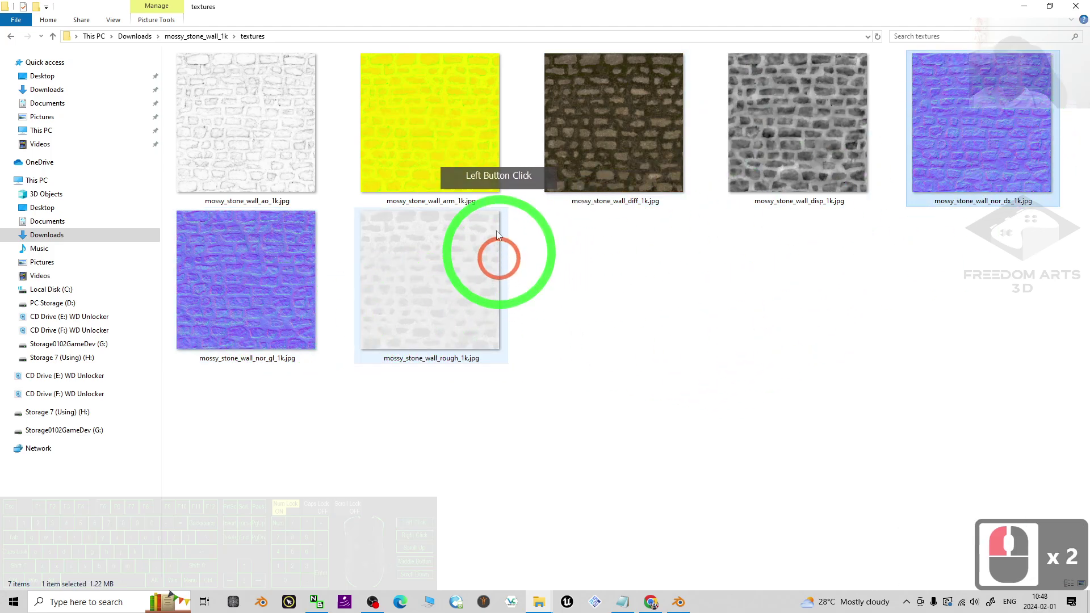
pyautogui.click(649, 149)
pyautogui.click(993, 101)
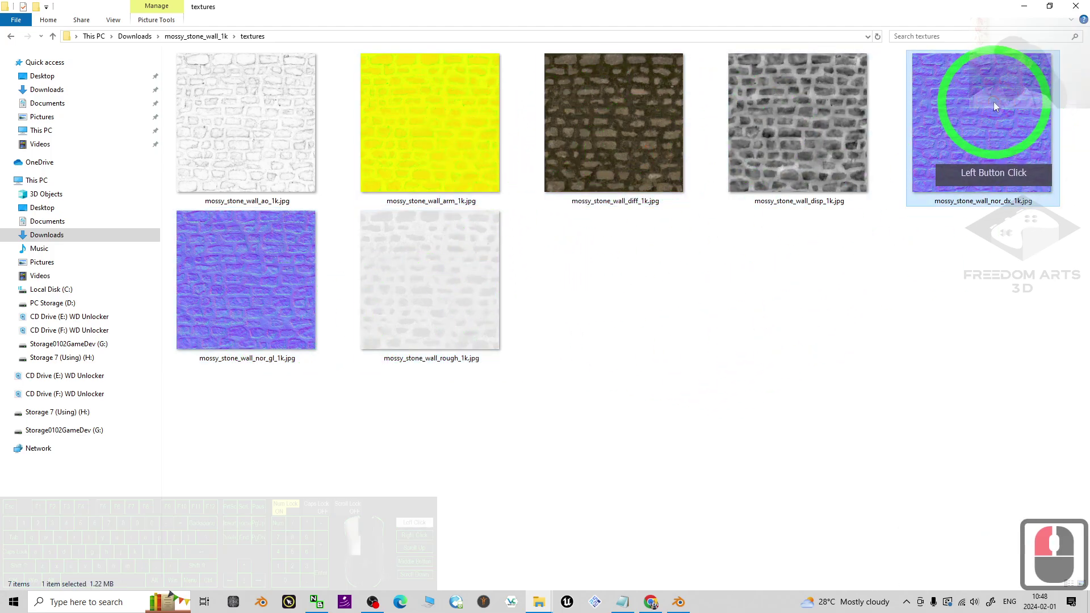
pyautogui.click(990, 173)
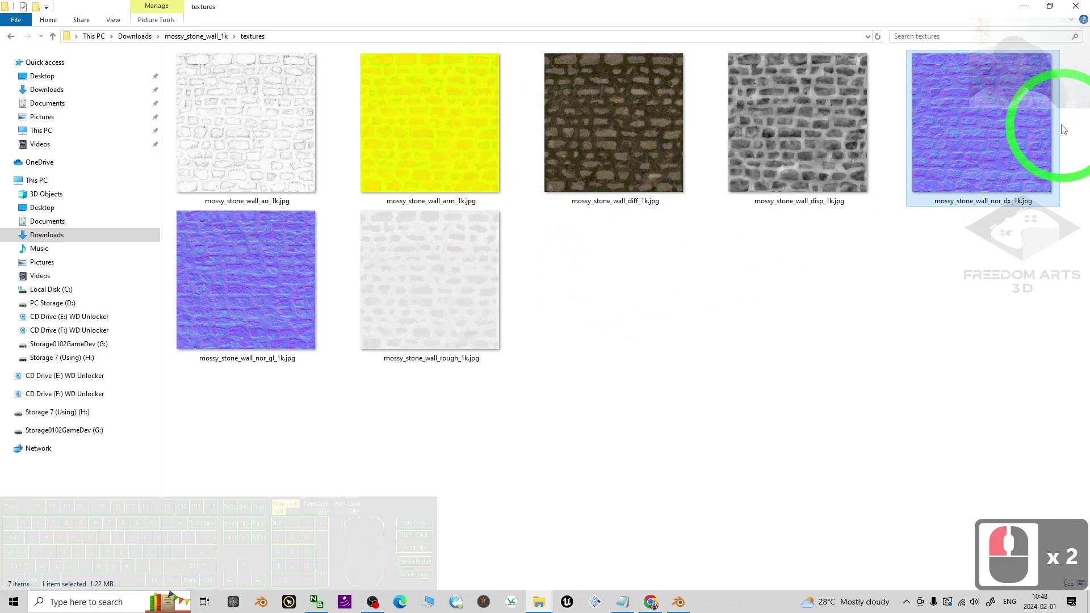
pyautogui.doubleClick(972, 113)
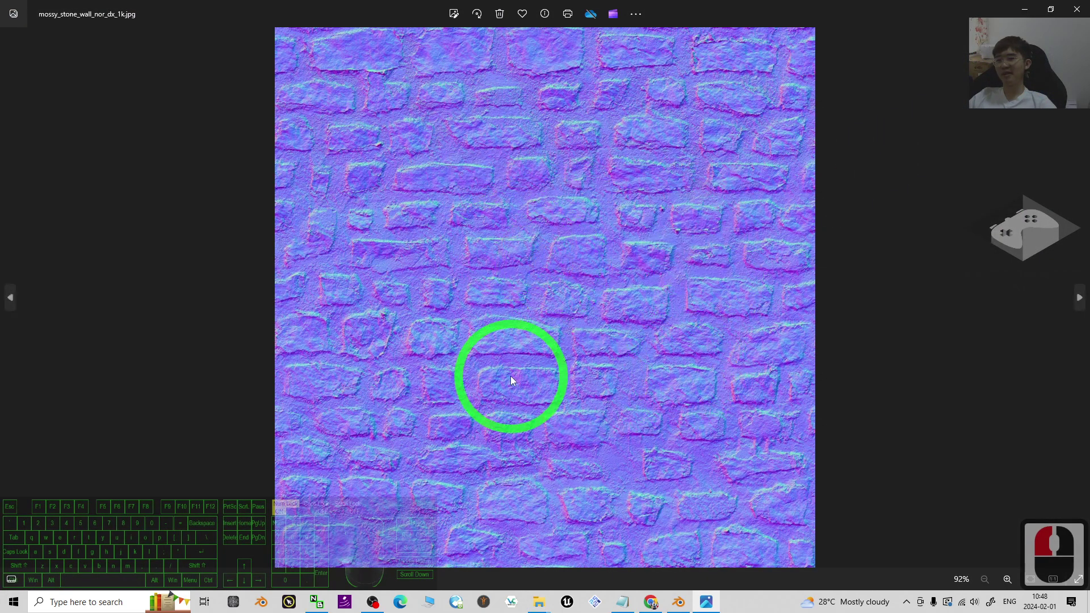
pyautogui.click(1067, 14)
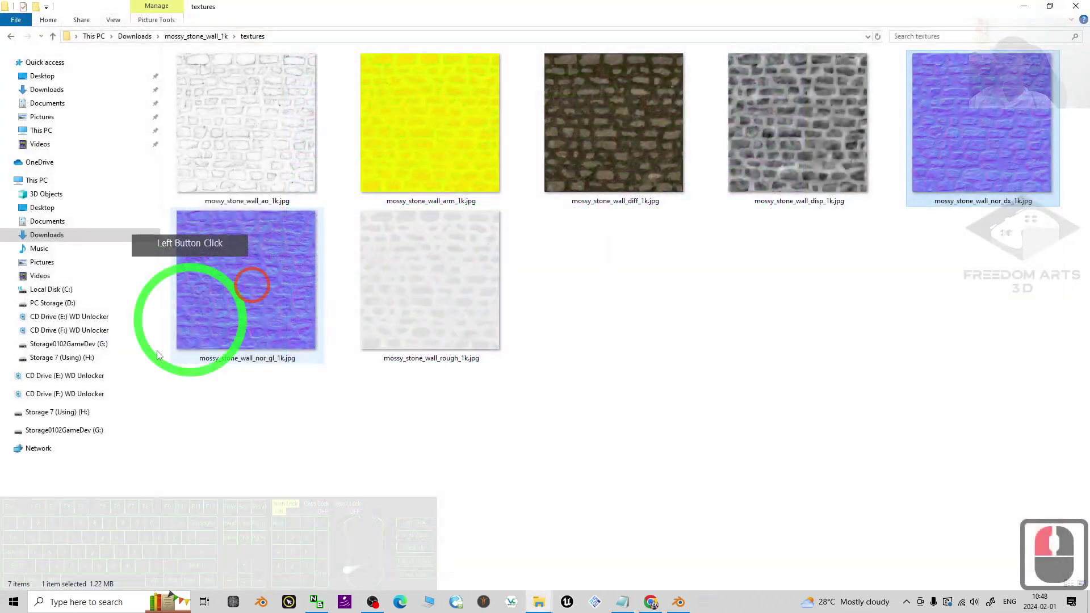
pyautogui.doubleClick(275, 292)
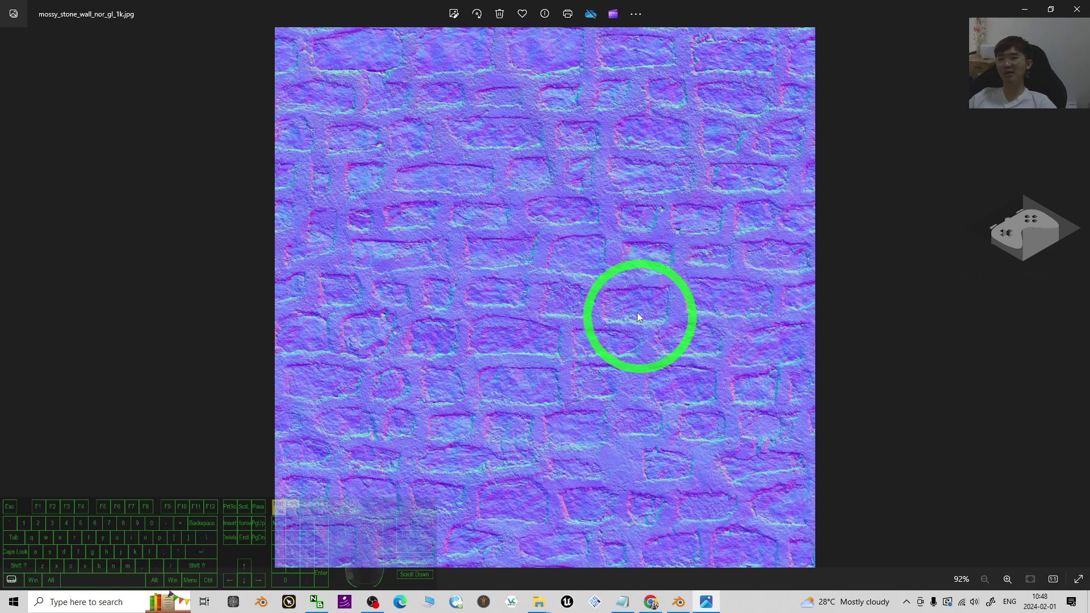
pyautogui.click(1079, 9)
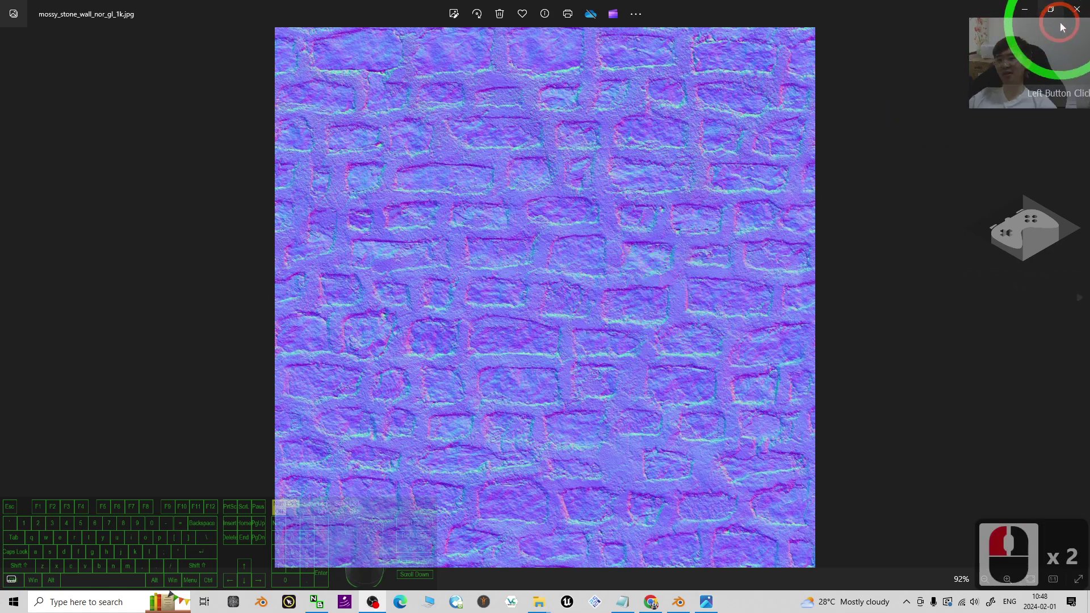
pyautogui.click(1073, 10)
pyautogui.click(693, 423)
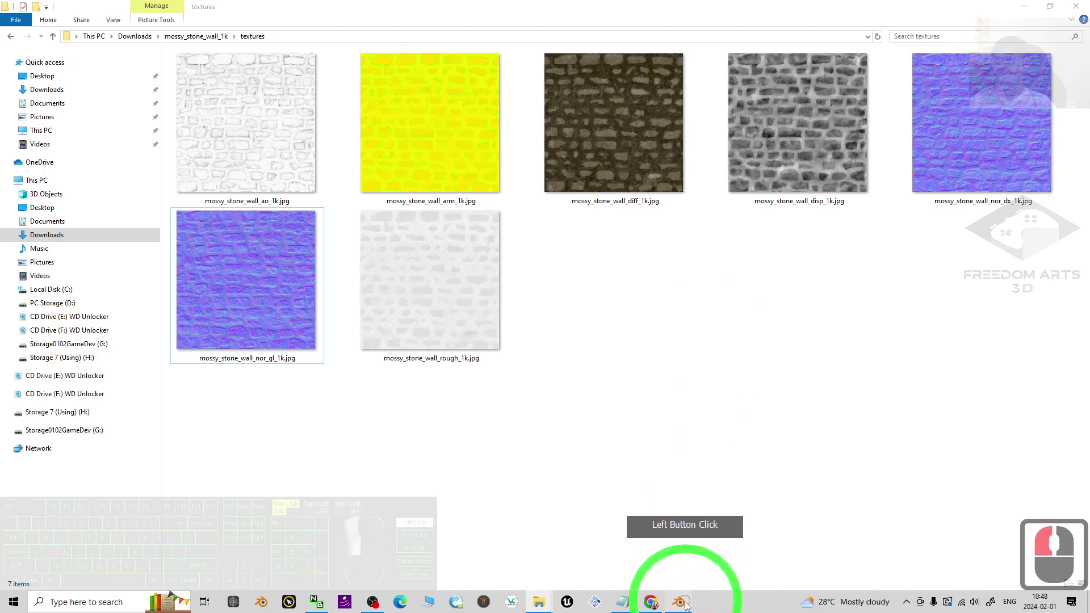
# Step: Switch to Blender and start a new default scene, discarding the unsaved changes to the sample file
pyautogui.click(679, 601)
pyautogui.click(25, 21)
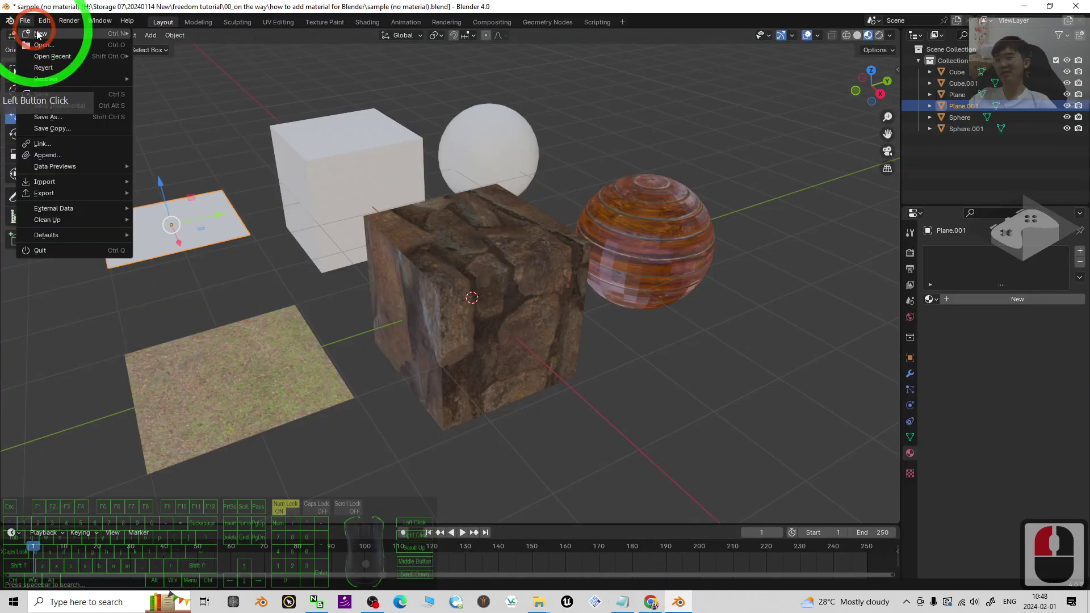
pyautogui.click(38, 34)
pyautogui.click(202, 32)
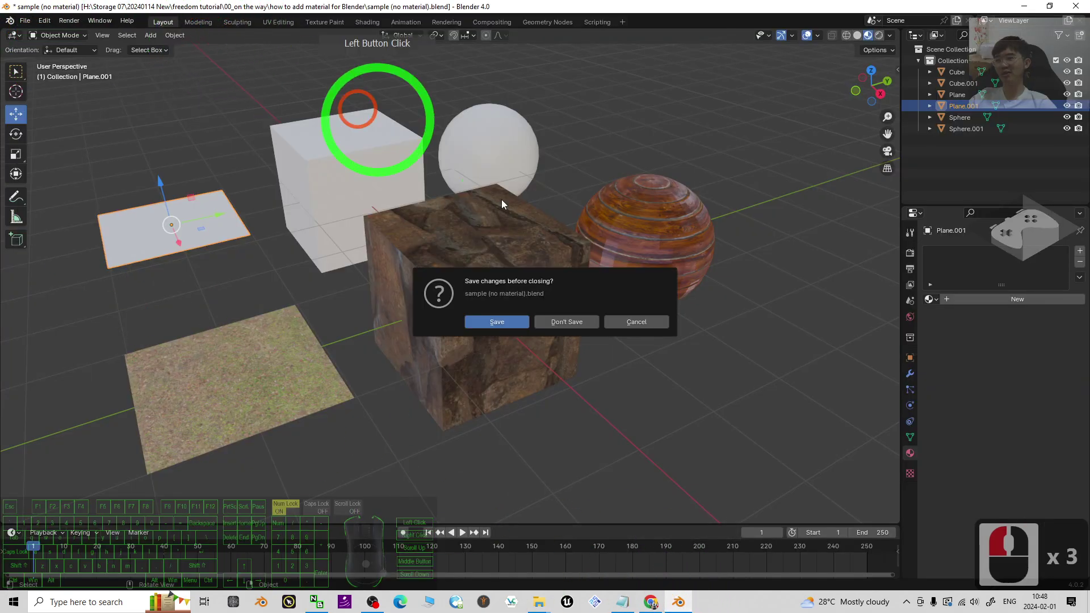
pyautogui.click(555, 321)
pyautogui.click(664, 343)
# Step: Delete the default camera, cube and light from the scene
pyautogui.click(414, 404)
pyautogui.press('a')
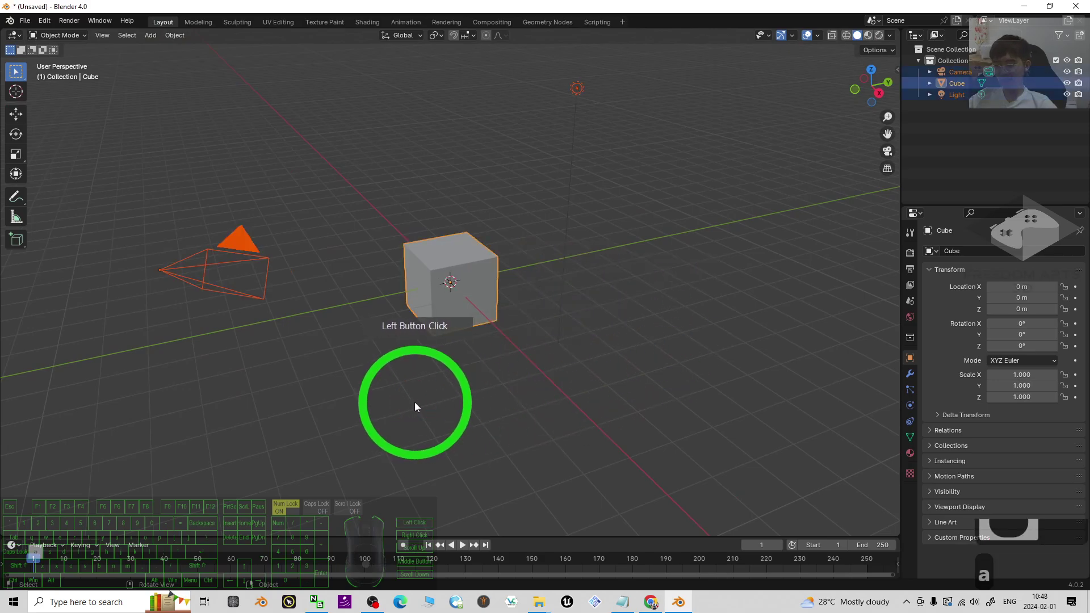
pyautogui.press('Delete')
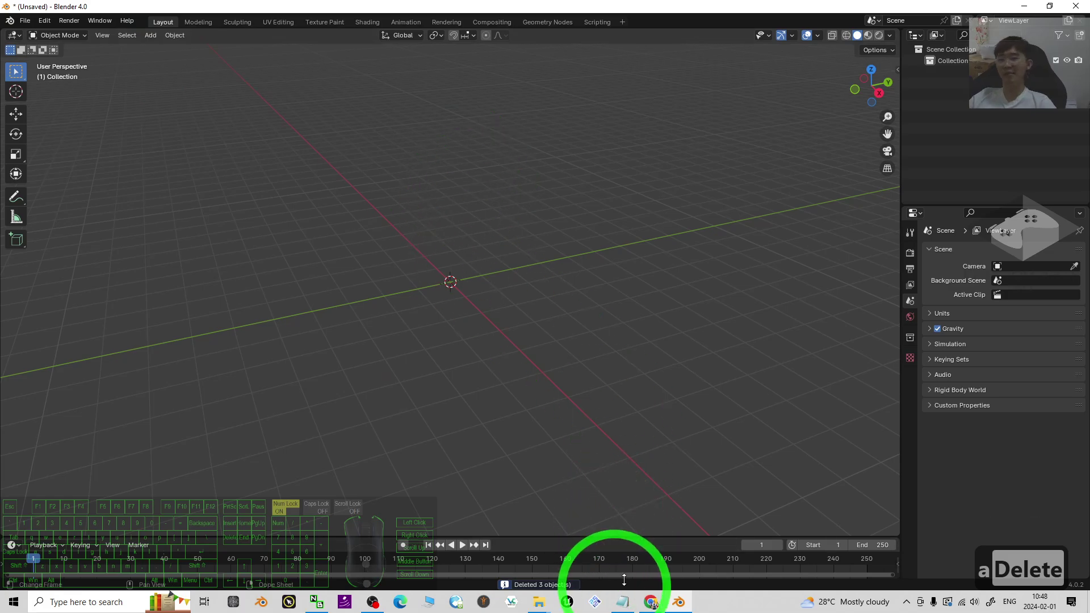
pyautogui.moveTo(539, 601)
pyautogui.click(650, 475)
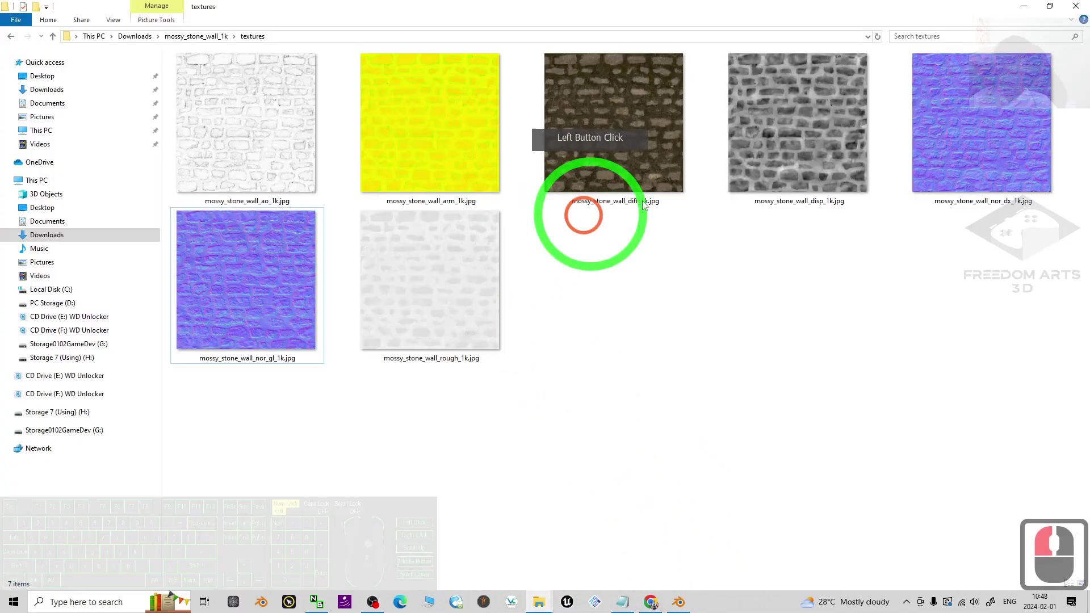
pyautogui.click(1024, 6)
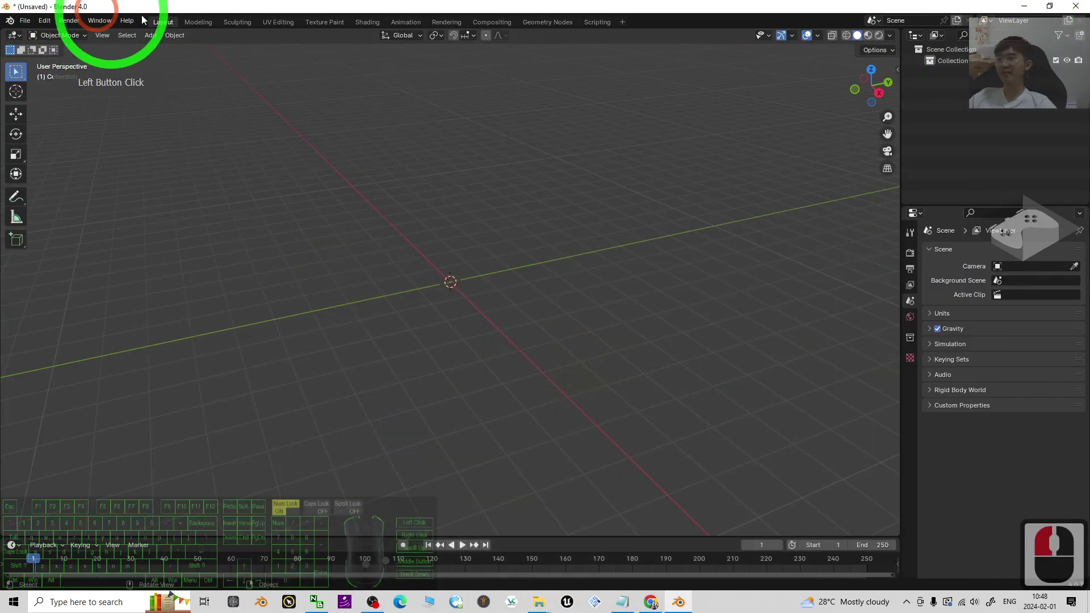
# Step: Add a UV sphere at the world origin and select it
pyautogui.click(149, 35)
pyautogui.click(163, 48)
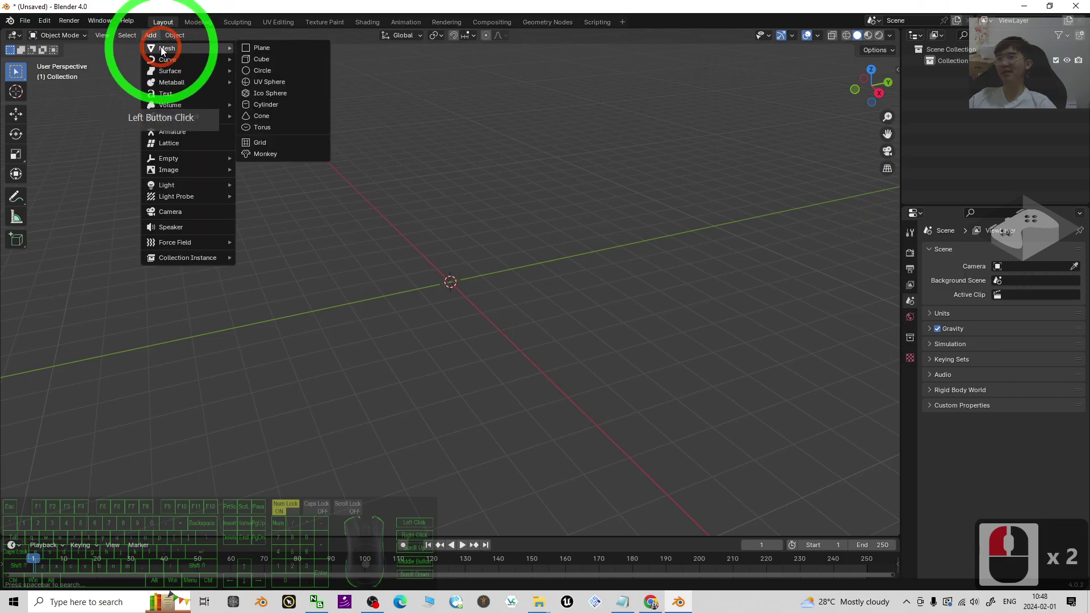
pyautogui.click(273, 80)
pyautogui.click(537, 308)
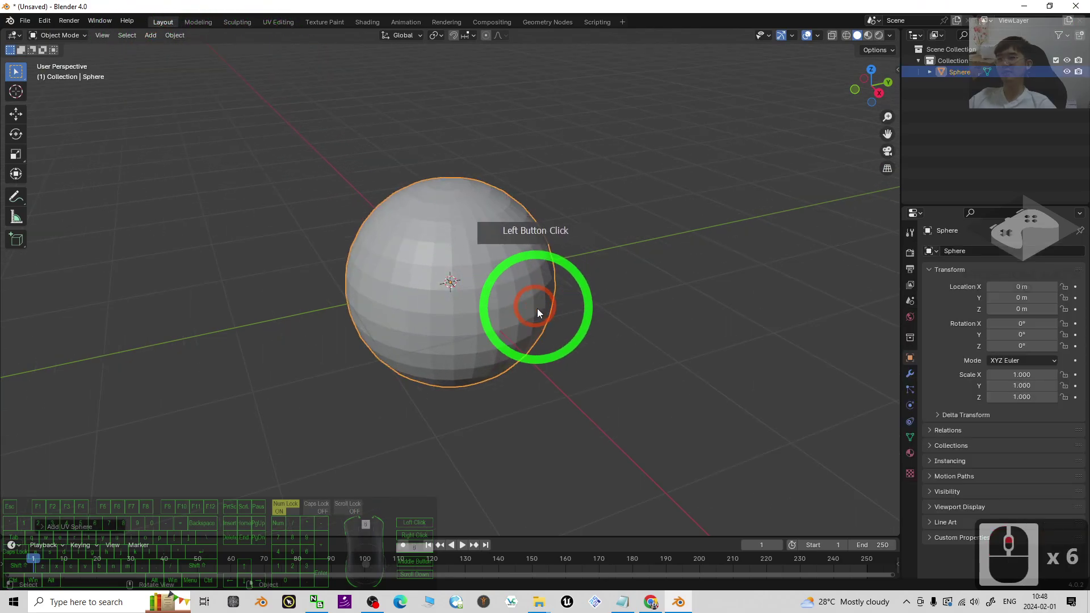
# Step: Delete the UV sphere and add a cube at the world origin in its place
pyautogui.click(454, 234)
pyautogui.press('Delete')
pyautogui.click(153, 36)
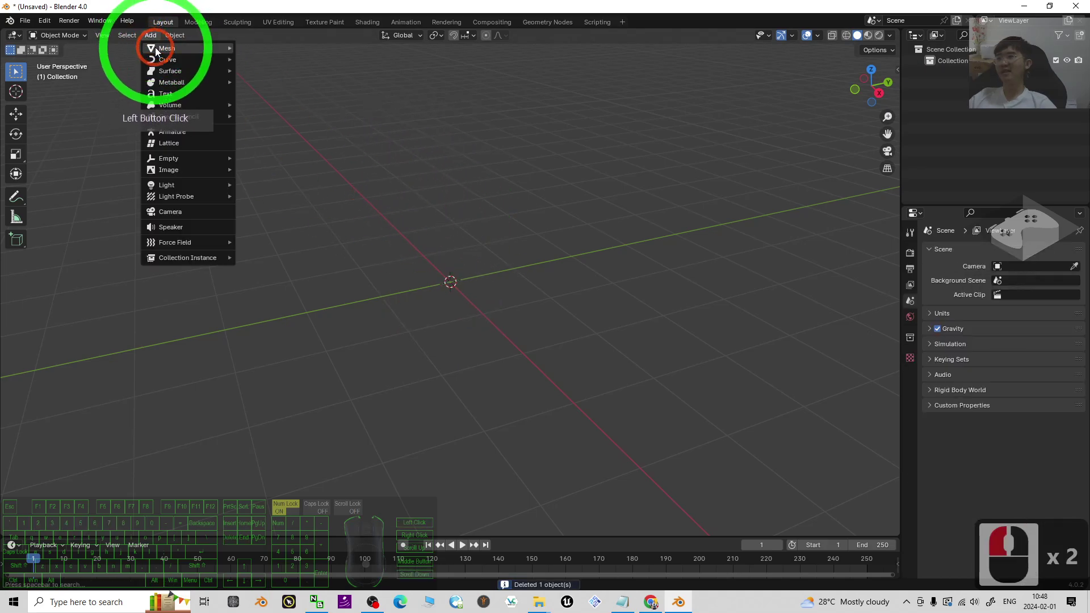
pyautogui.click(171, 49)
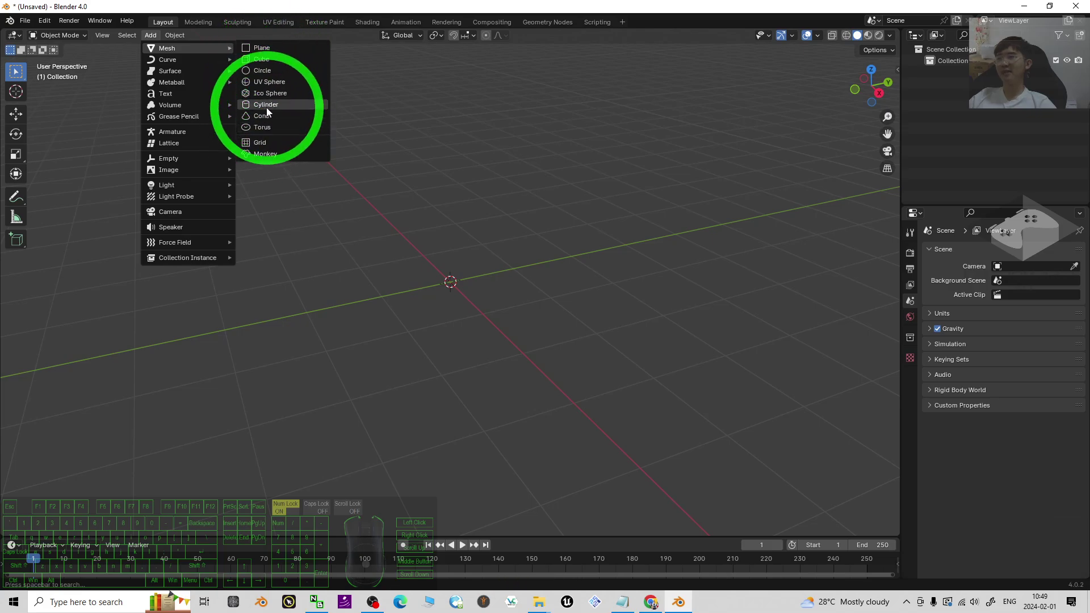
pyautogui.click(263, 59)
pyautogui.scroll(2, 579, 286)
pyautogui.scroll(-2, 570, 286)
pyautogui.click(520, 254)
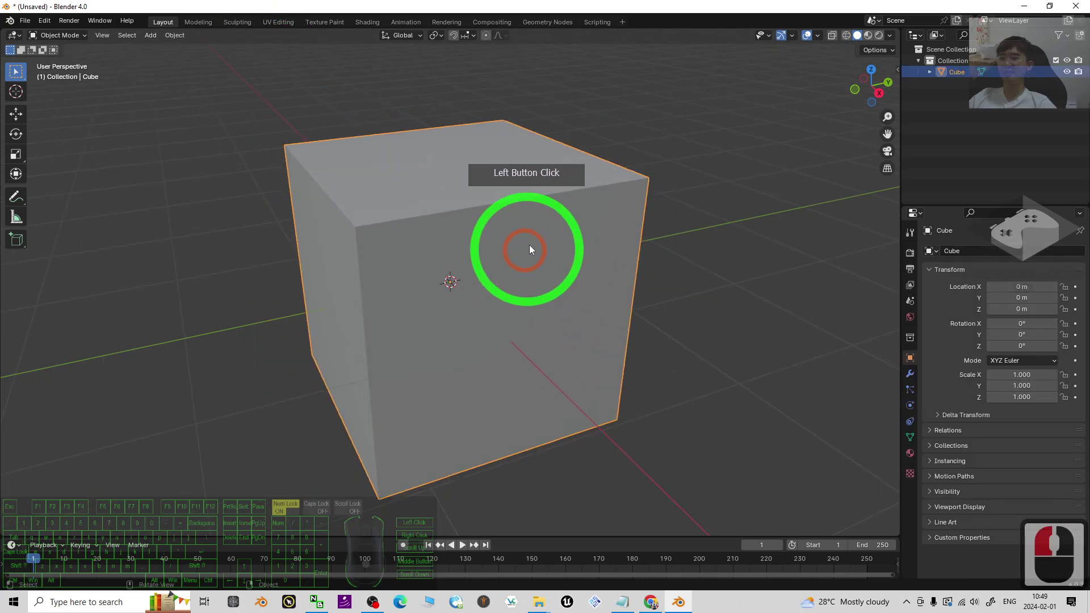
pyautogui.moveTo(529, 244); pyautogui.dragTo(551, 240, button='middle')
pyautogui.click(392, 189)
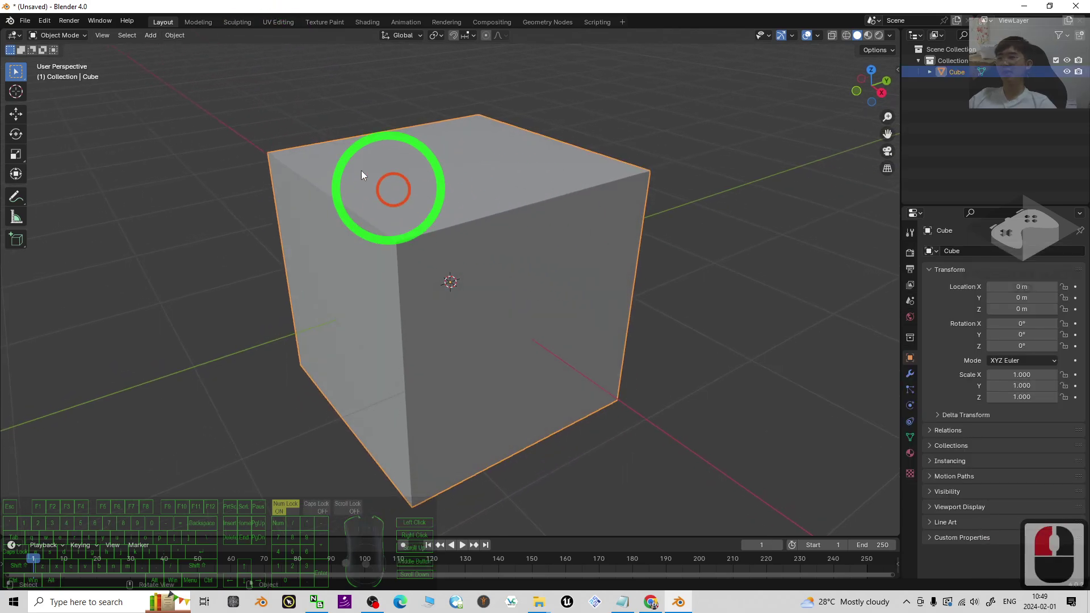
pyautogui.click(545, 178)
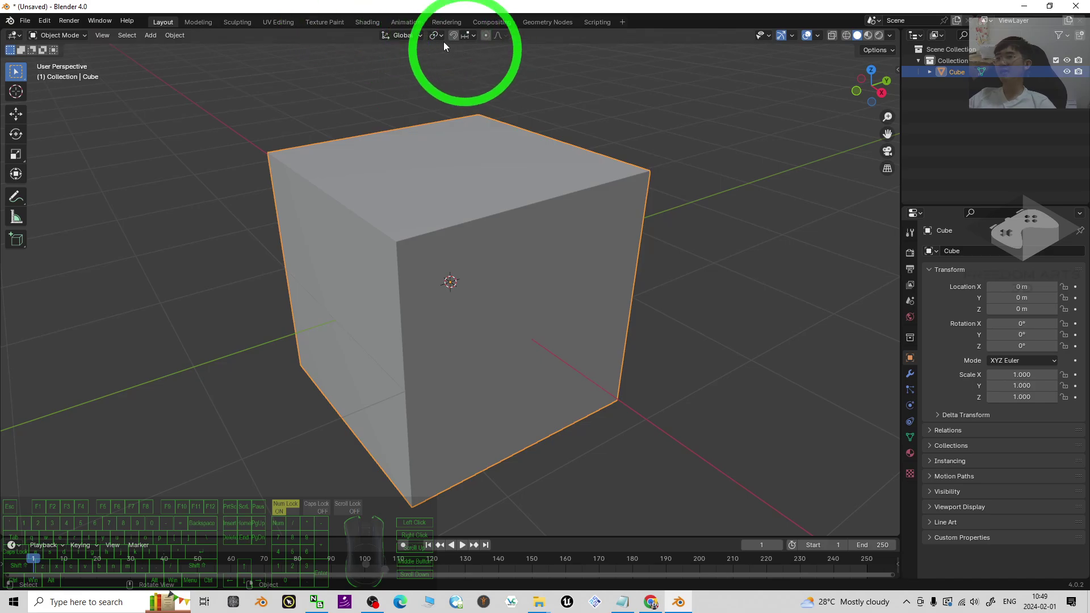
# Step: Switch to the Shading workspace and create a new material for the cube
pyautogui.click(369, 22)
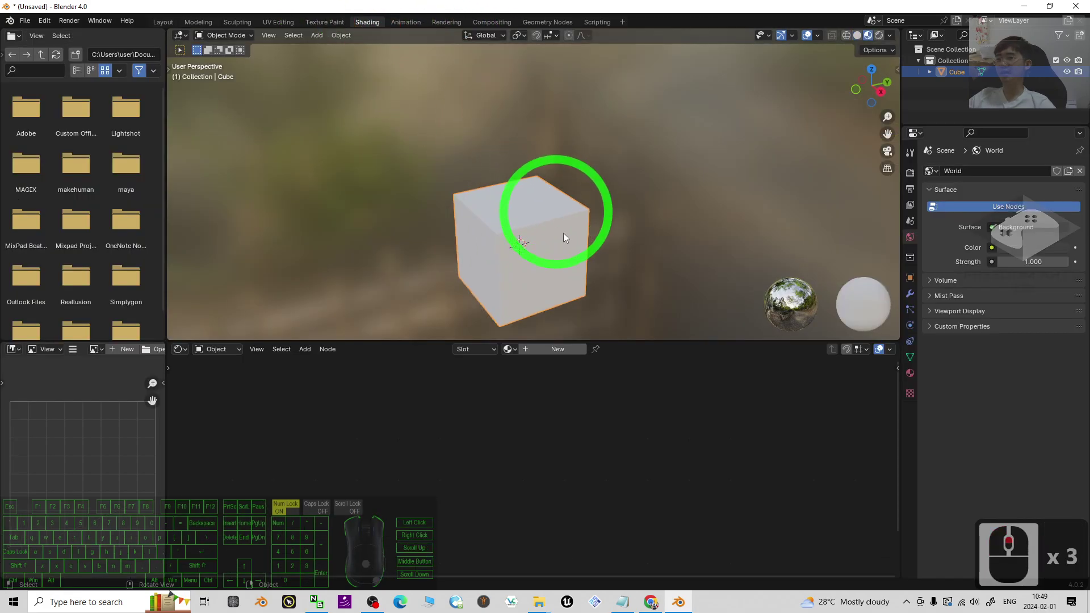
pyautogui.click(547, 350)
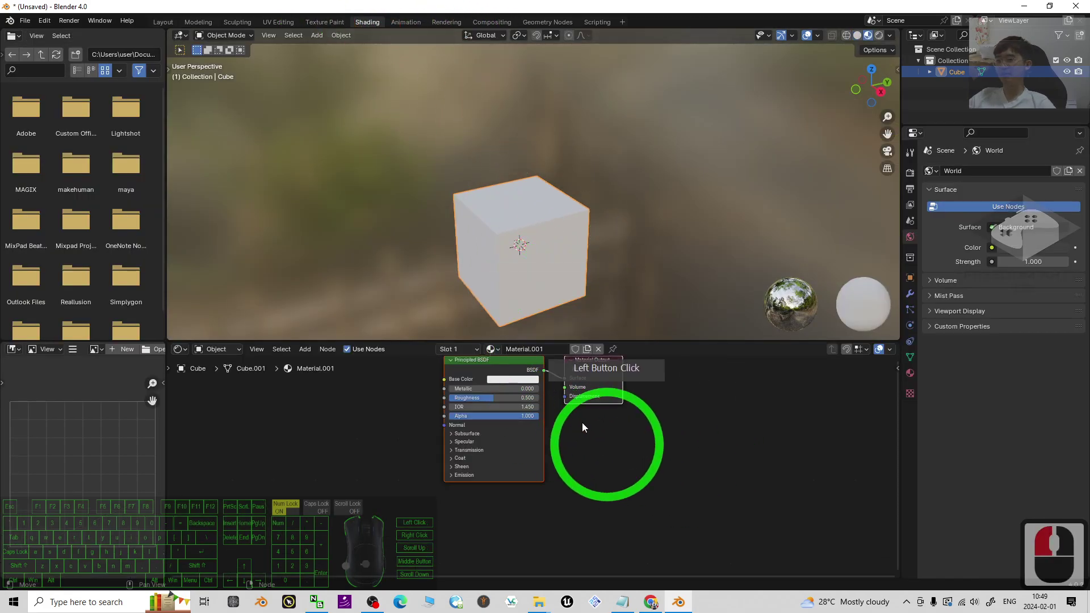
pyautogui.moveTo(502, 361); pyautogui.dragTo(565, 439)
pyautogui.scroll(9, 599, 517)
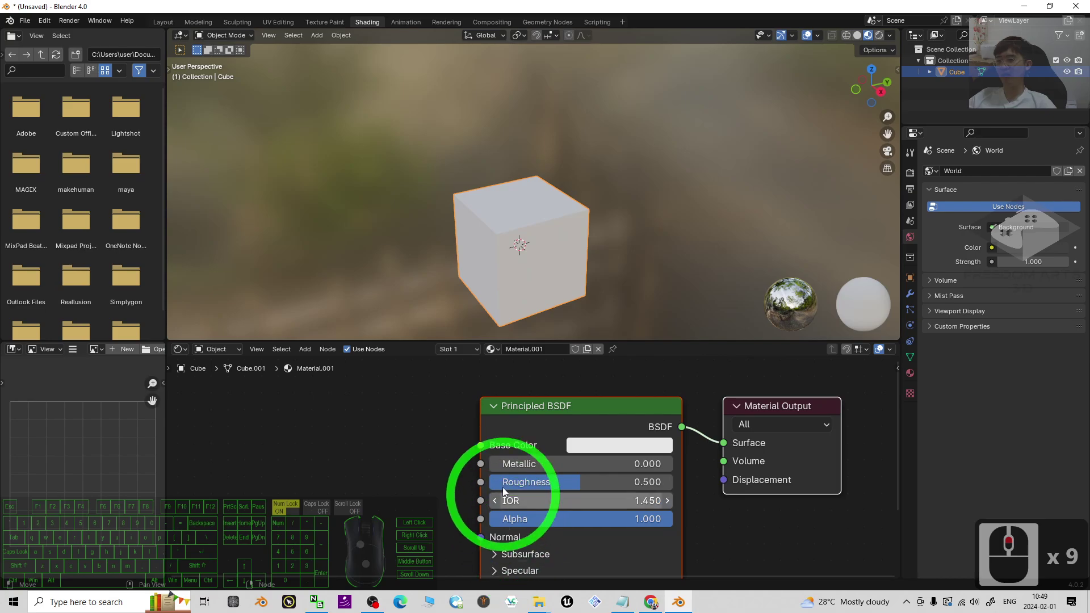
# Step: Add an Image Texture node with its Color output linked to the Principled BSDF's Base Color
pyautogui.moveTo(481, 445); pyautogui.dragTo(233, 423)
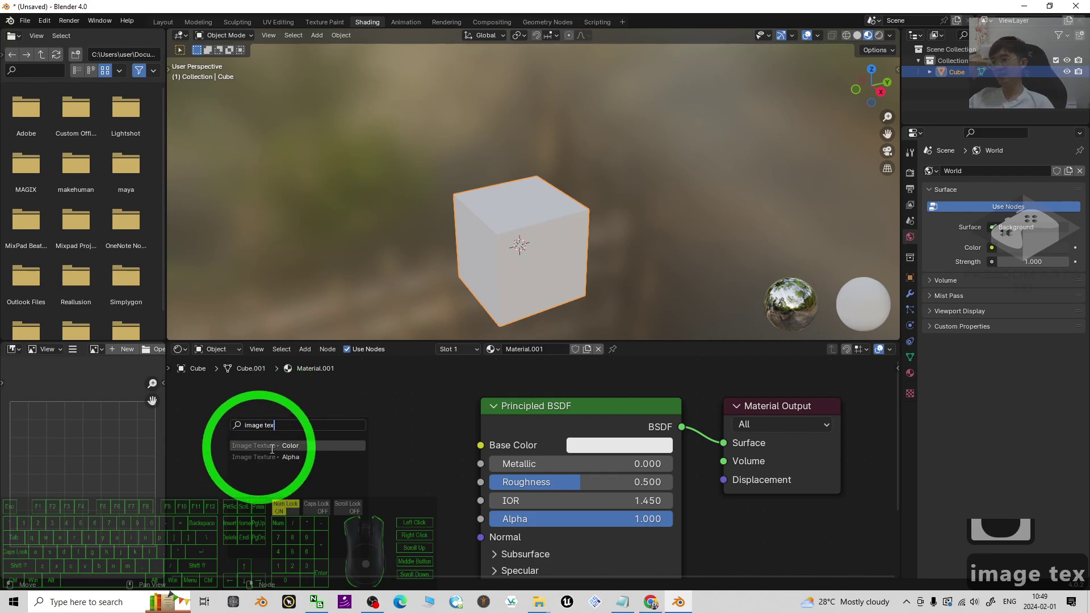
pyautogui.click(289, 449)
pyautogui.click(338, 447)
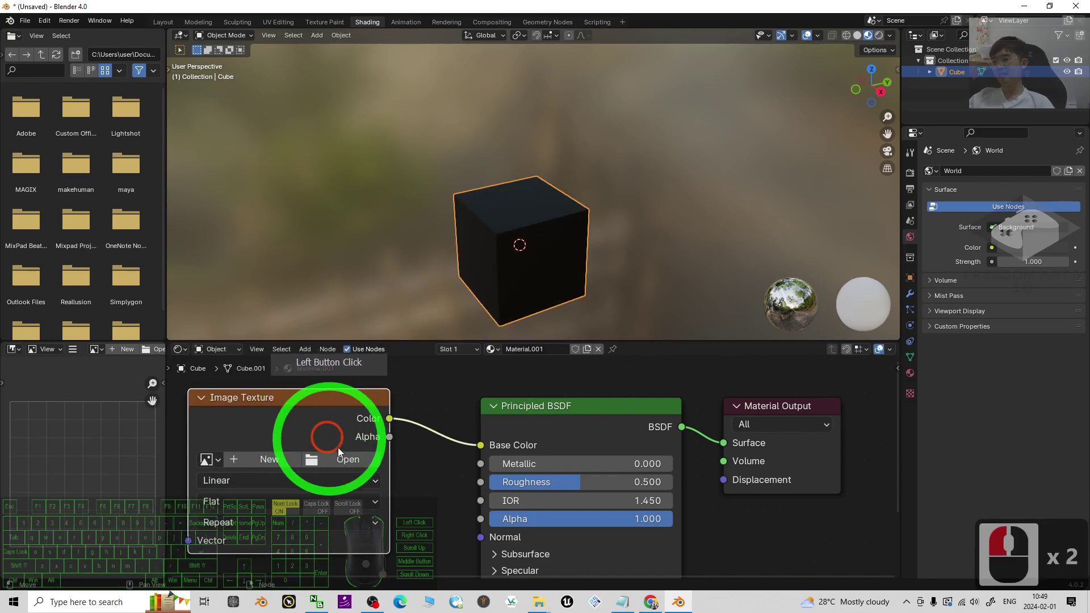
# Step: Start choosing an image for the Base Color texture, and copy the mossy_stone_wall_1k\textures folder path from File Explorer
pyautogui.click(334, 471)
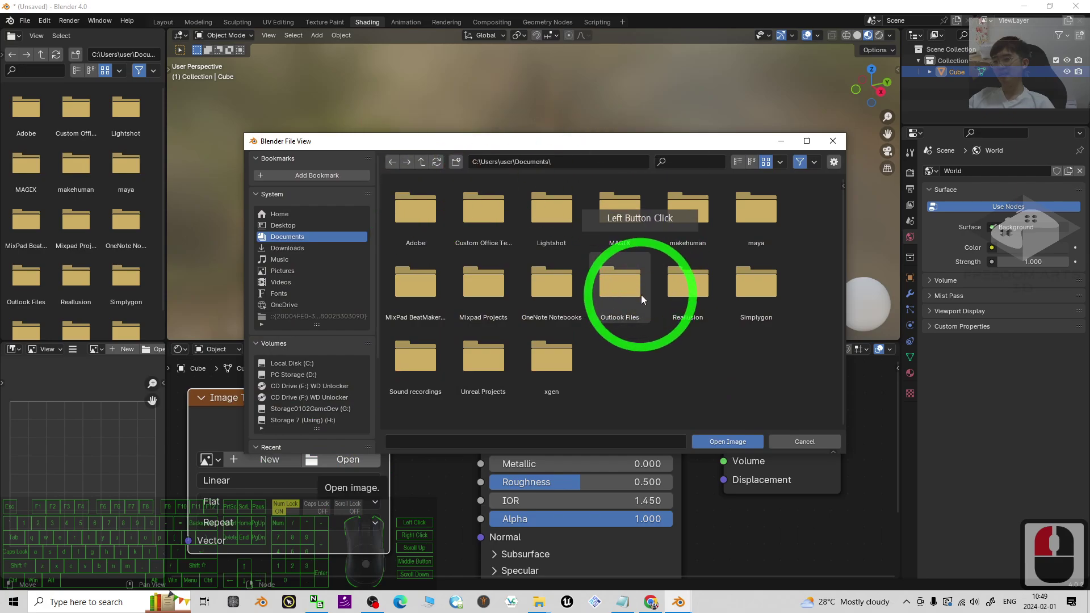
pyautogui.moveTo(540, 601)
pyautogui.click(661, 559)
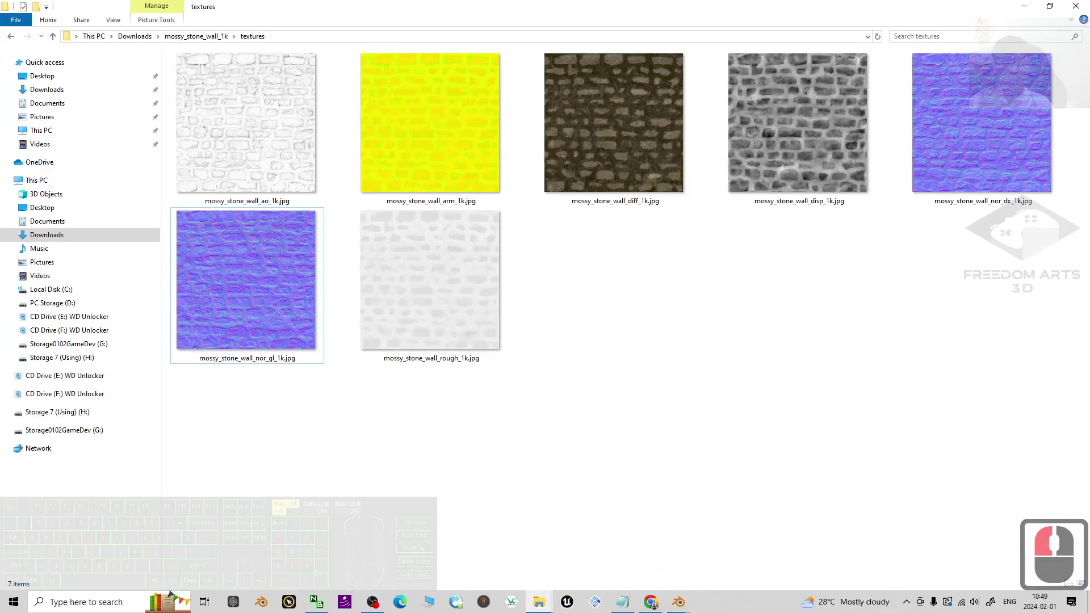
pyautogui.click(315, 38)
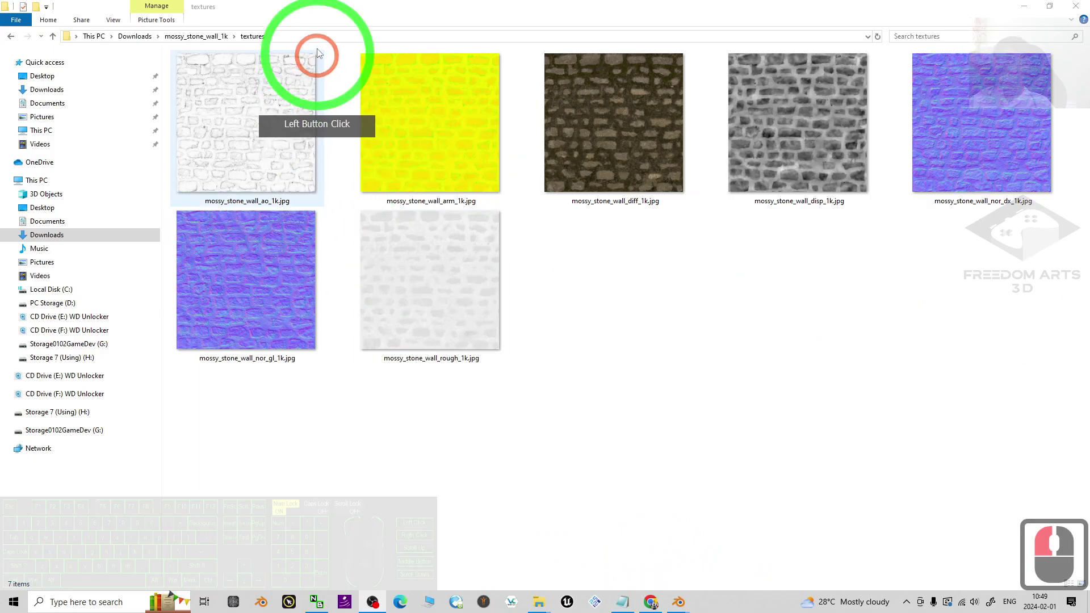
pyautogui.click(290, 37)
pyautogui.hotkey('ctrl', 'c')
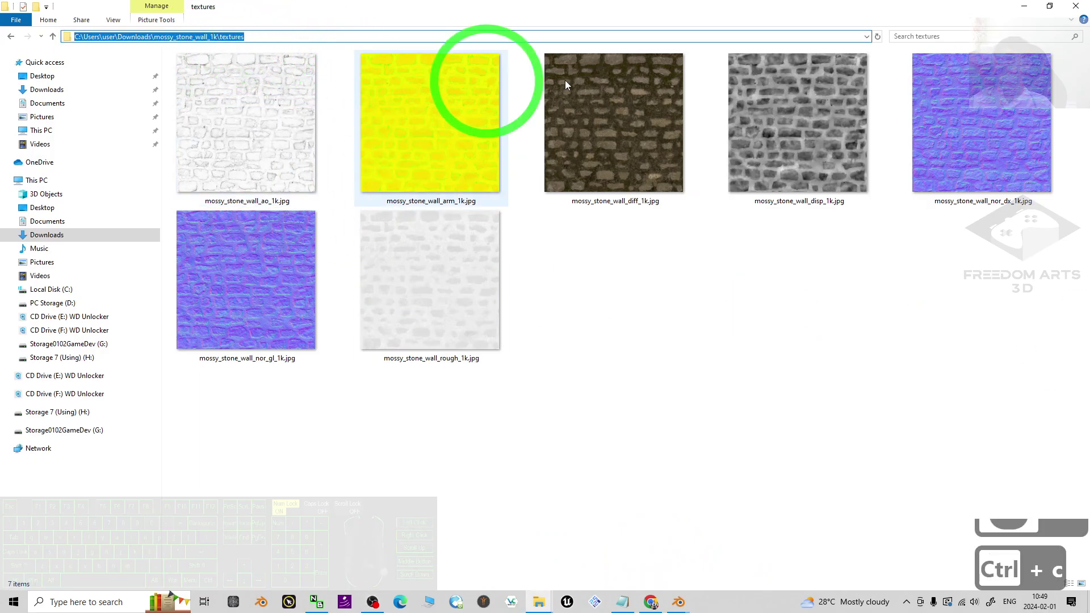
pyautogui.click(1015, 10)
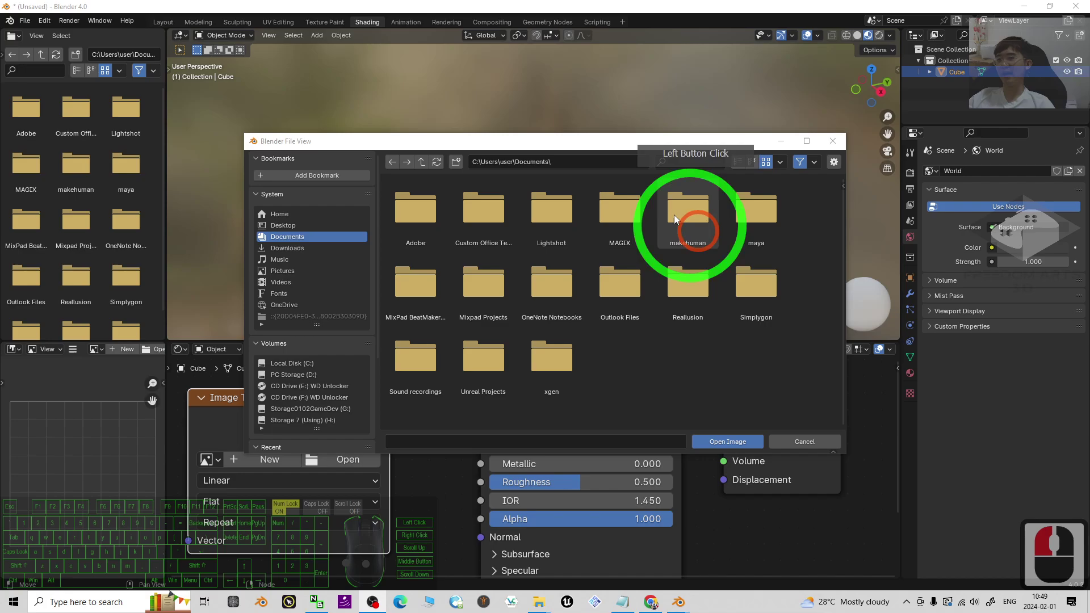
# Step: Open the copied textures folder path and load mossy_stone_wall_diff_1k.jpg into the Base Color image texture
pyautogui.click(571, 162)
pyautogui.hotkey('ctrl', 'v')
pyautogui.press('Return')
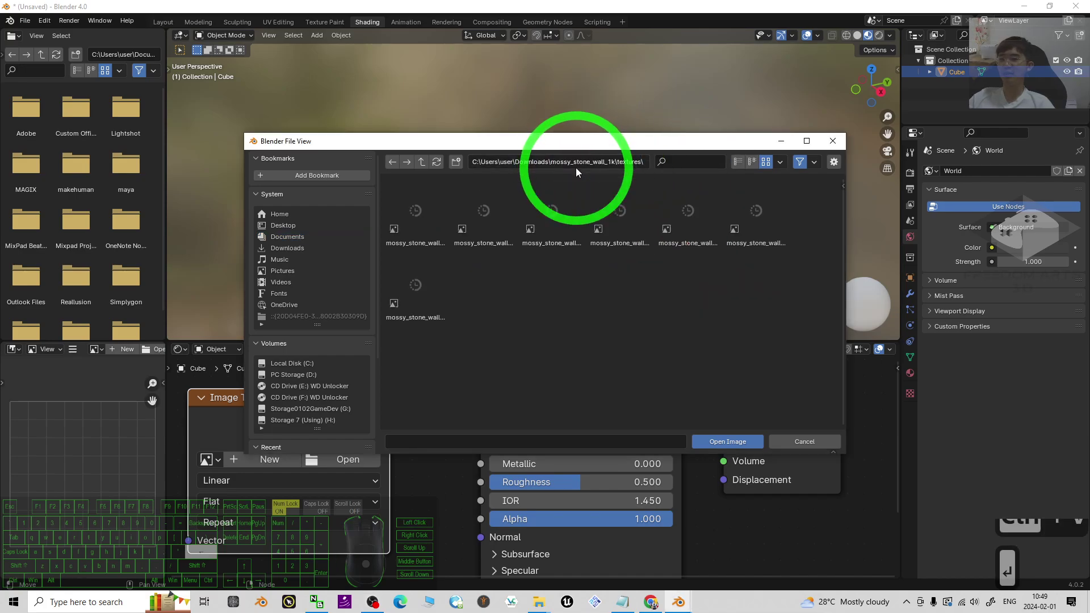
pyautogui.click(612, 336)
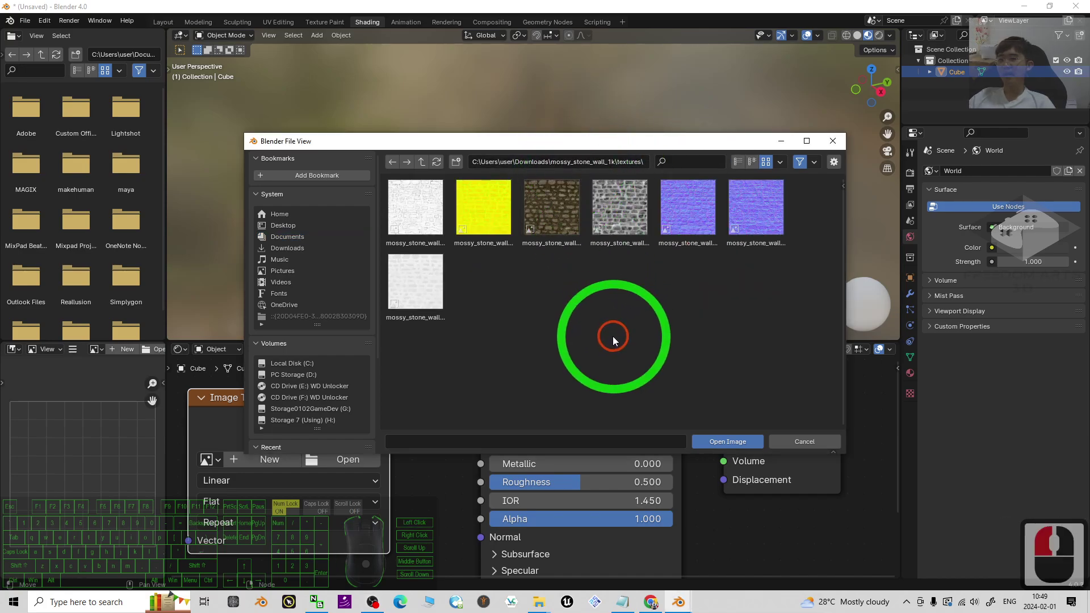
pyautogui.click(555, 232)
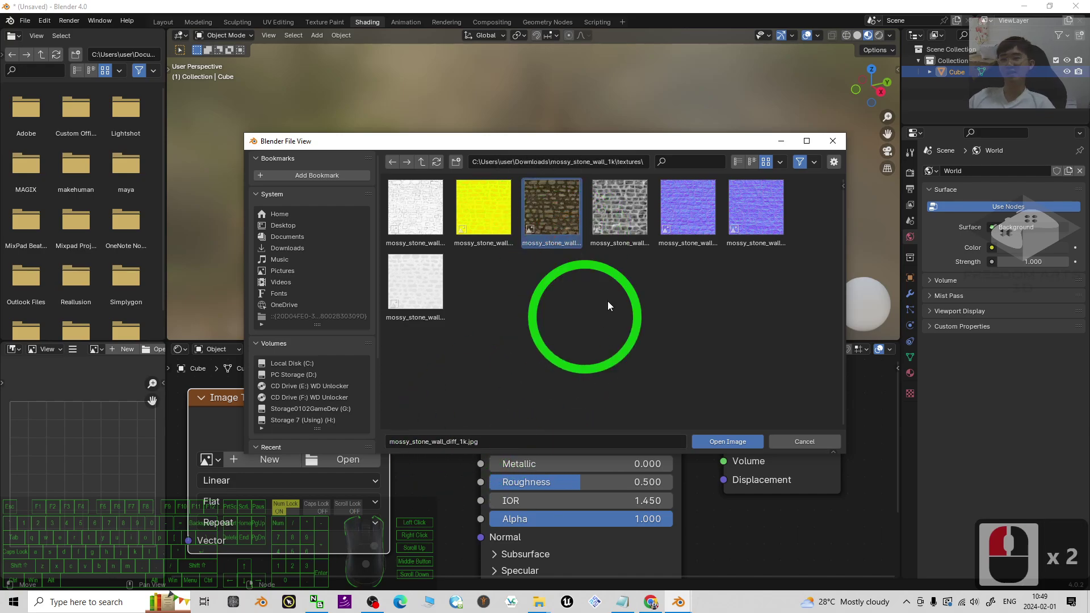
pyautogui.doubleClick(563, 215)
pyautogui.scroll(6, 544, 254)
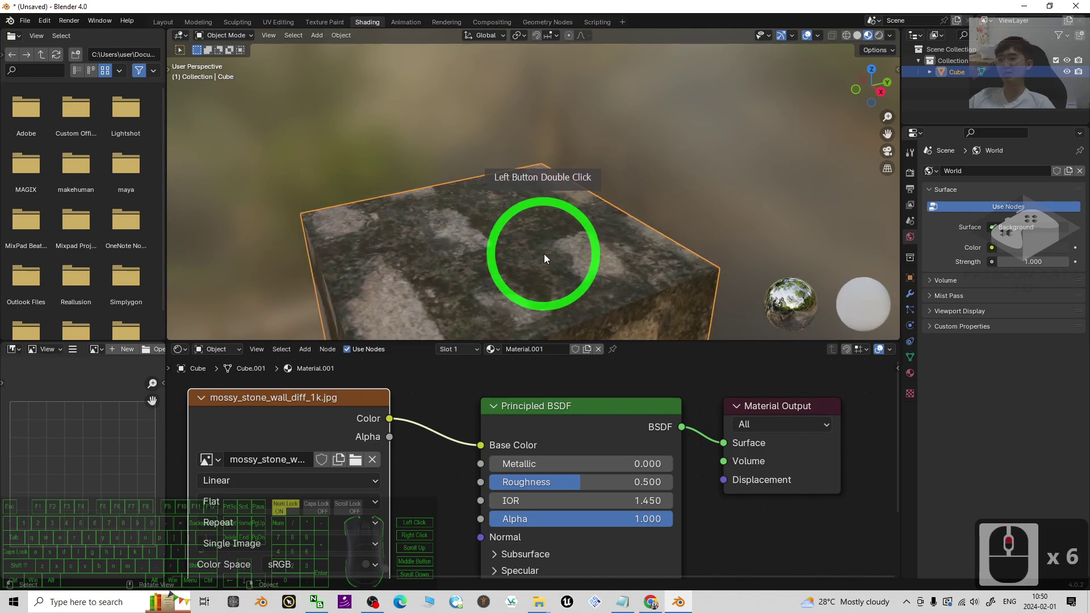
pyautogui.scroll(-2, 547, 257)
pyautogui.keyDown('shift'); pyautogui.moveTo(588, 239); pyautogui.dragTo(626, 141, button='middle'); pyautogui.keyUp('shift')
pyautogui.moveTo(601, 206)
pyautogui.mouseDown(button='middle')
pyautogui.moveTo(647, 207)
pyautogui.moveTo(616, 191)
pyautogui.mouseUp(button='middle')
# Step: Add a second Image Texture node with its Color output linked to the Principled BSDF's Roughness
pyautogui.scroll(-1, 725, 497)
pyautogui.scroll(3, 728, 525)
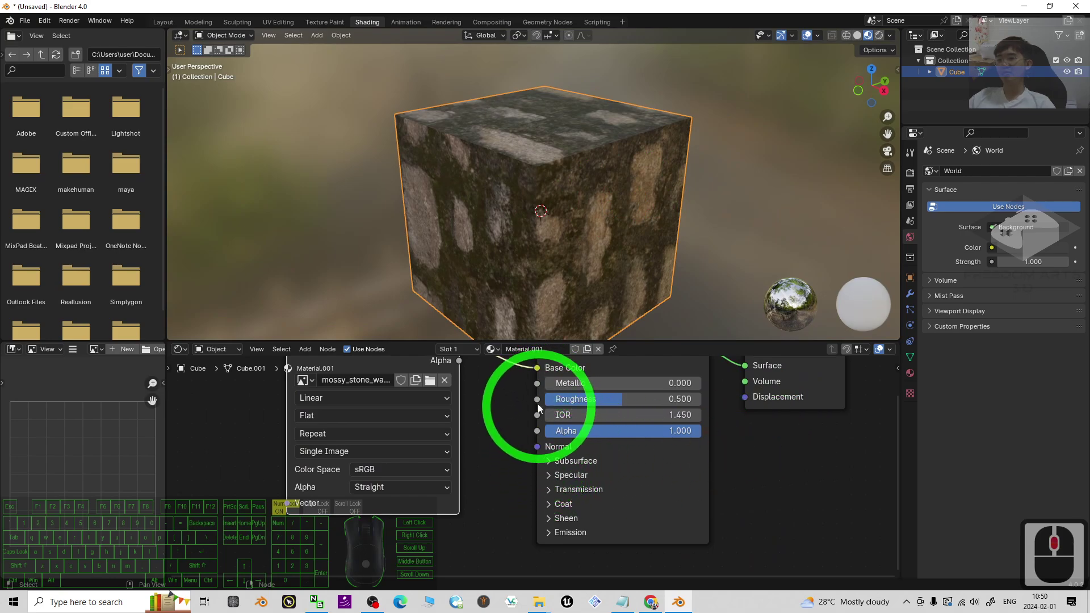
pyautogui.moveTo(538, 404); pyautogui.dragTo(457, 537)
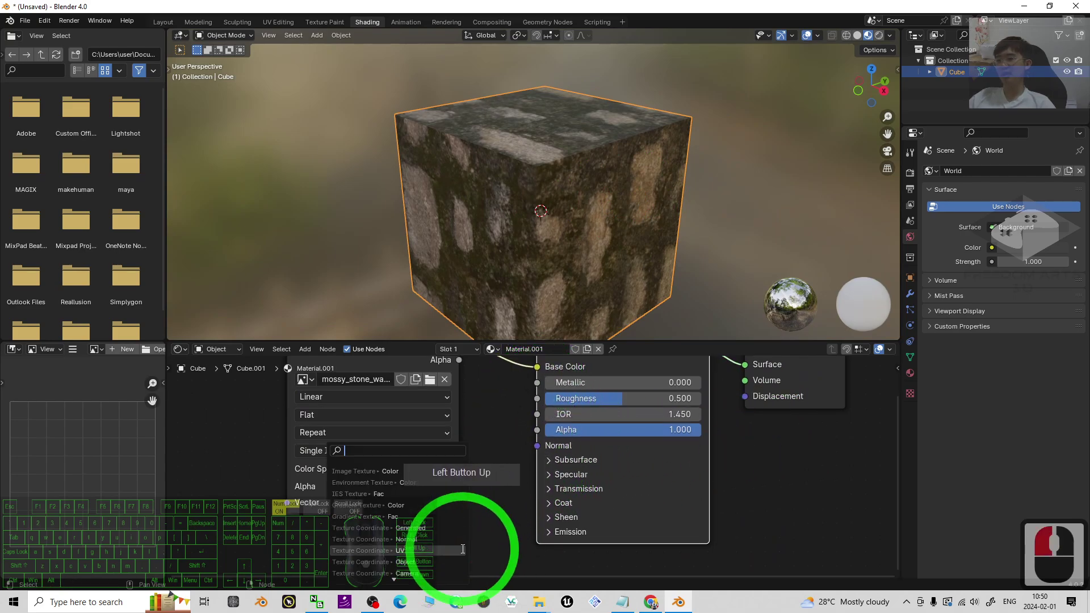
pyautogui.click(363, 472)
pyautogui.click(550, 532)
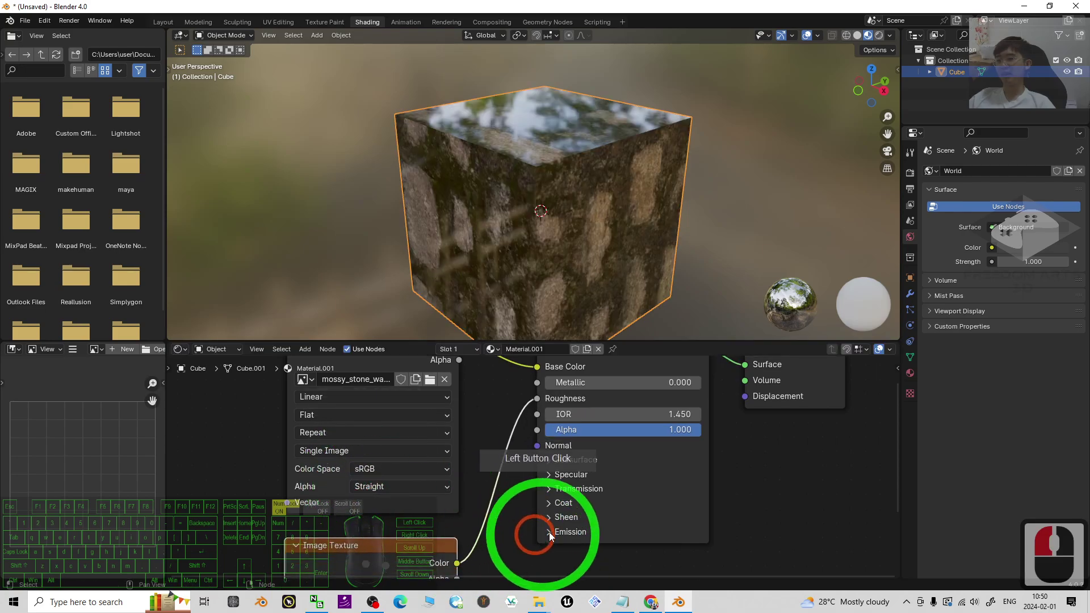
# Step: Load mossy_stone_wall_rough_1k.jpg from the mossy_stone_wall_1k\textures folder into the Roughness image texture
pyautogui.scroll(-4, 549, 533)
pyautogui.scroll(1, 755, 538)
pyautogui.moveTo(789, 536); pyautogui.dragTo(802, 472, button='middle')
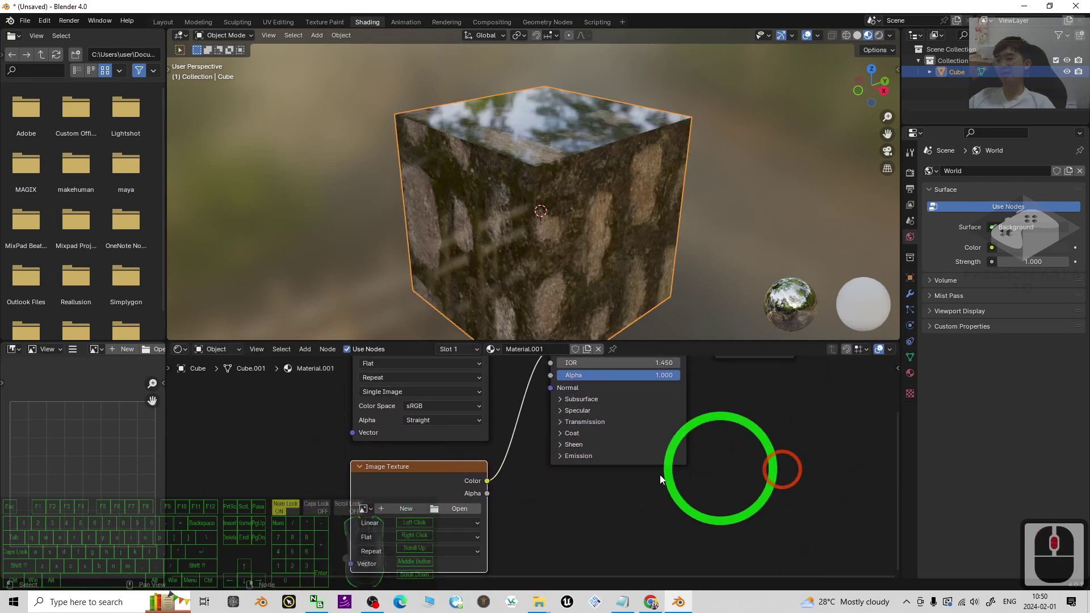
pyautogui.click(446, 509)
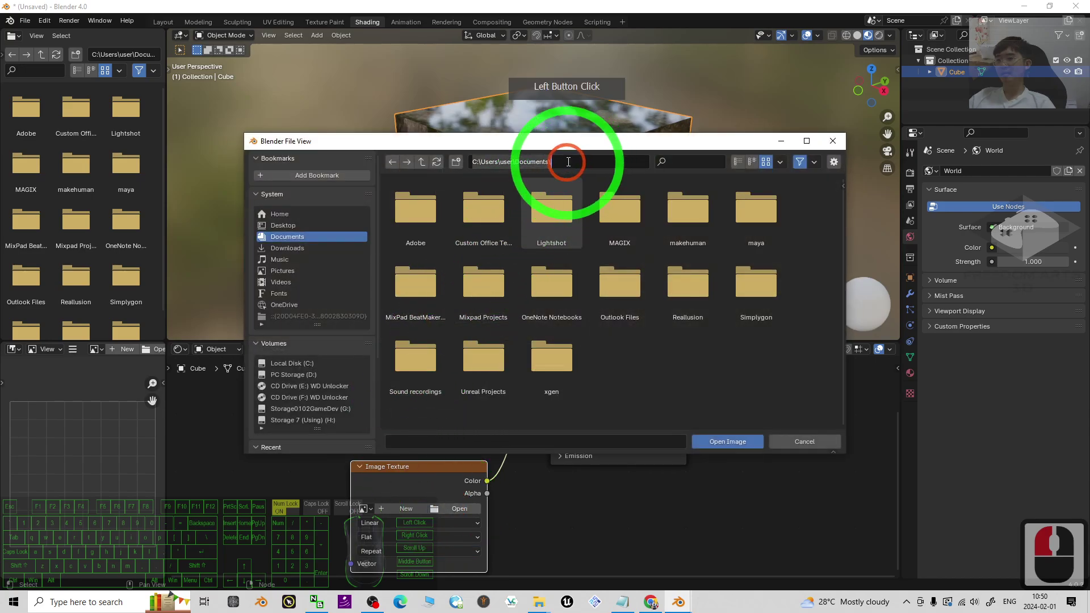
pyautogui.hotkey('ctrl', 'v')
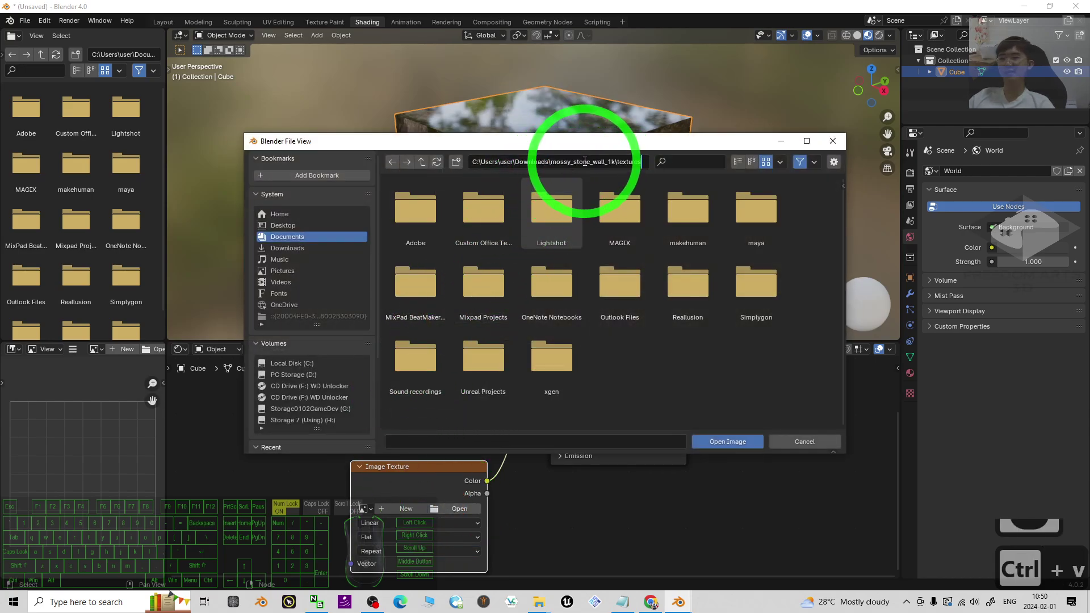
pyautogui.press('Return')
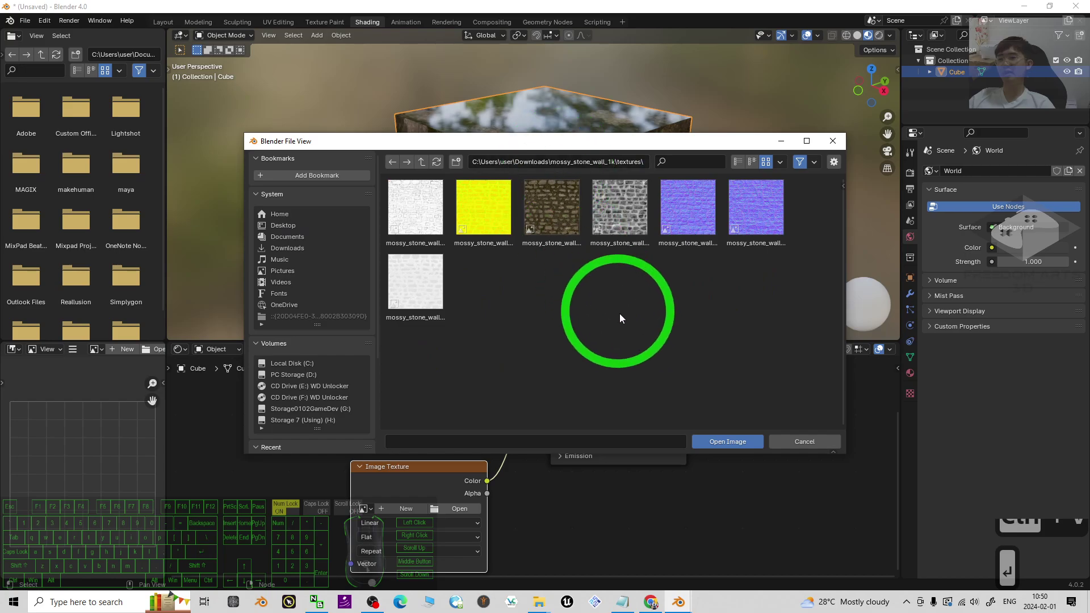
pyautogui.doubleClick(431, 302)
pyautogui.click(478, 449)
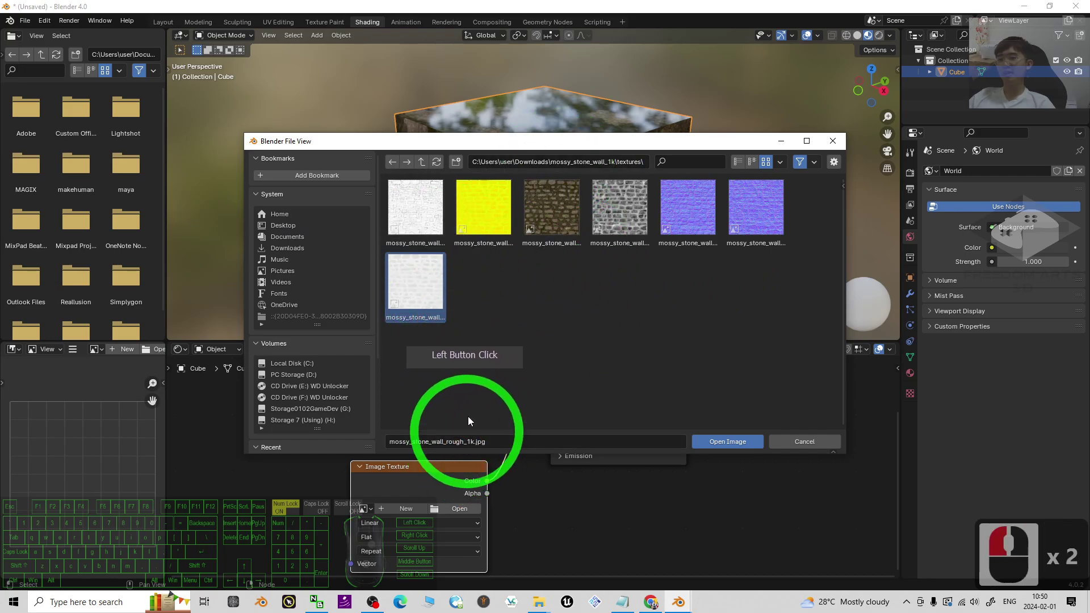
pyautogui.doubleClick(413, 281)
pyautogui.scroll(2, 624, 203)
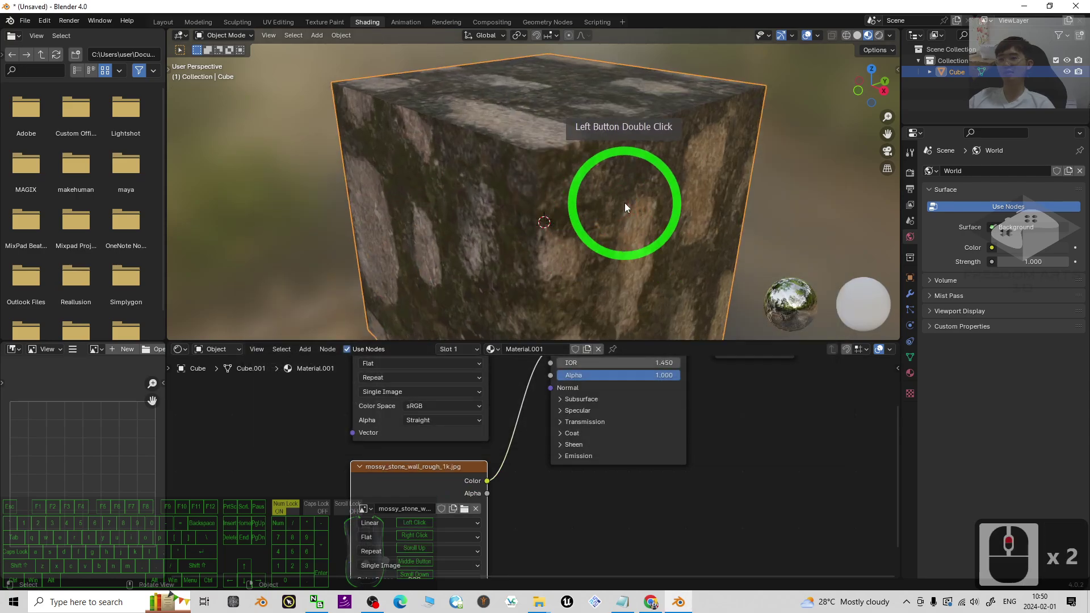
pyautogui.scroll(-1, 628, 206)
# Step: Add a third Image Texture node with its Color output linked to the Principled BSDF's Normal input
pyautogui.moveTo(656, 520); pyautogui.dragTo(627, 487, button='middle')
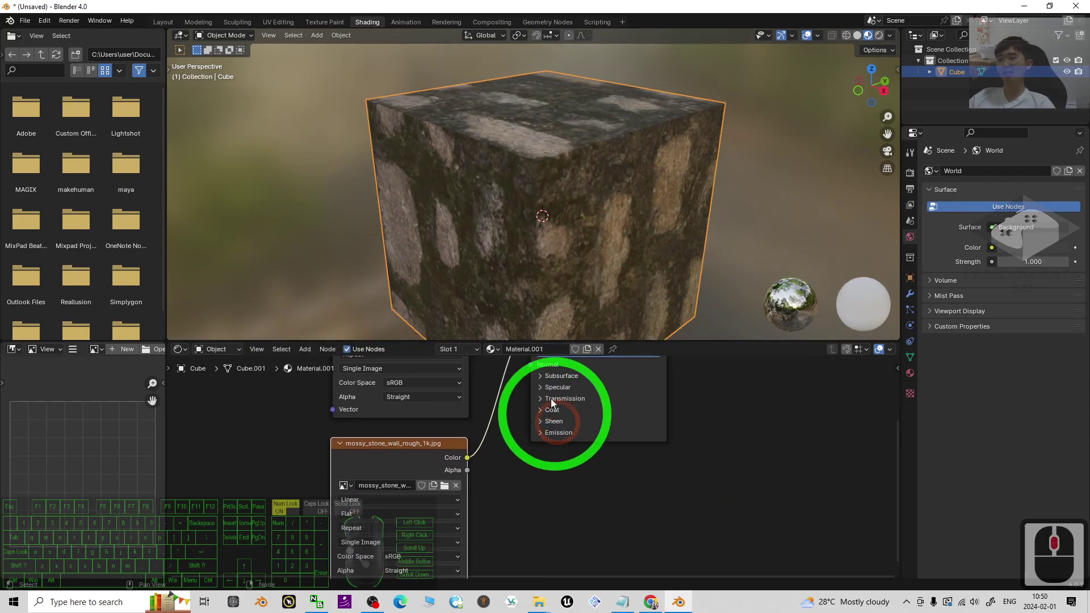
pyautogui.moveTo(533, 365); pyautogui.dragTo(595, 520)
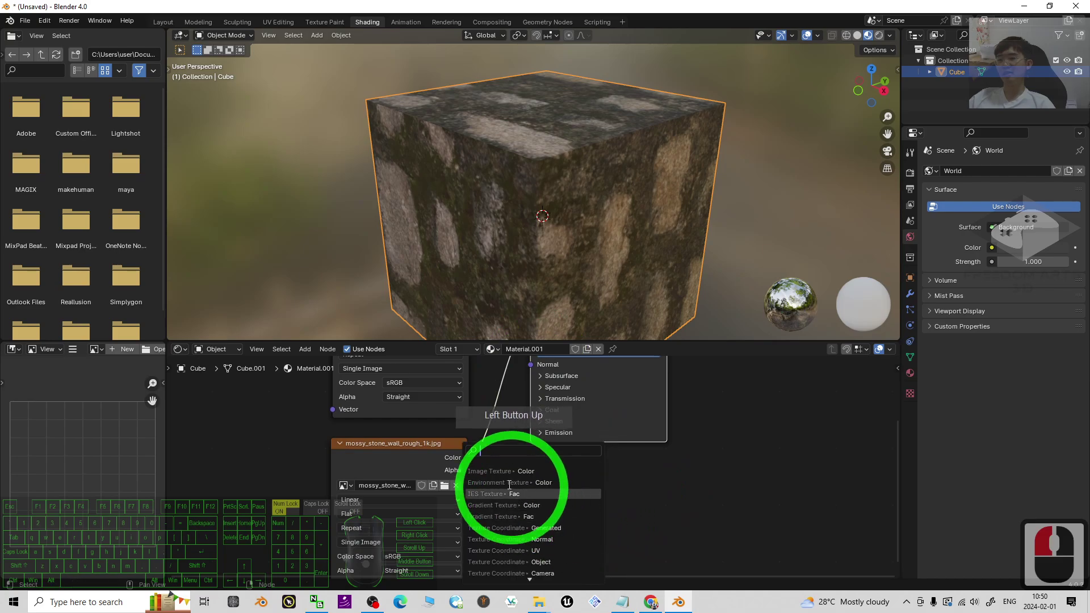
pyautogui.click(498, 471)
pyautogui.click(524, 481)
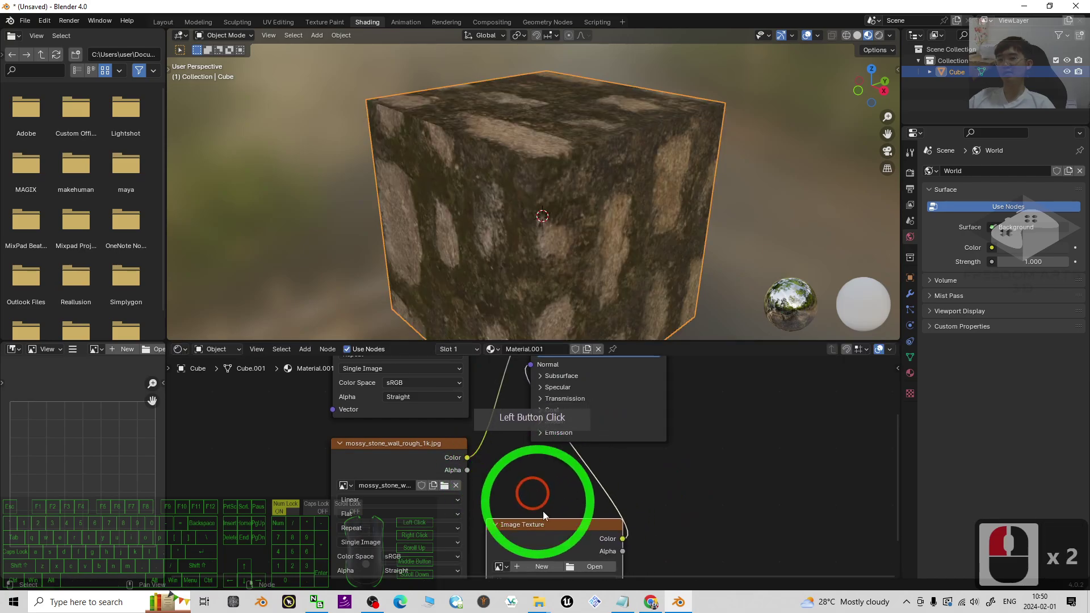
# Step: Load mossy_stone_wall_nor_dx_1k.jpg from the mossy_stone_wall_1k\textures folder into the Normal image texture
pyautogui.scroll(-3, 741, 525)
pyautogui.scroll(1, 732, 499)
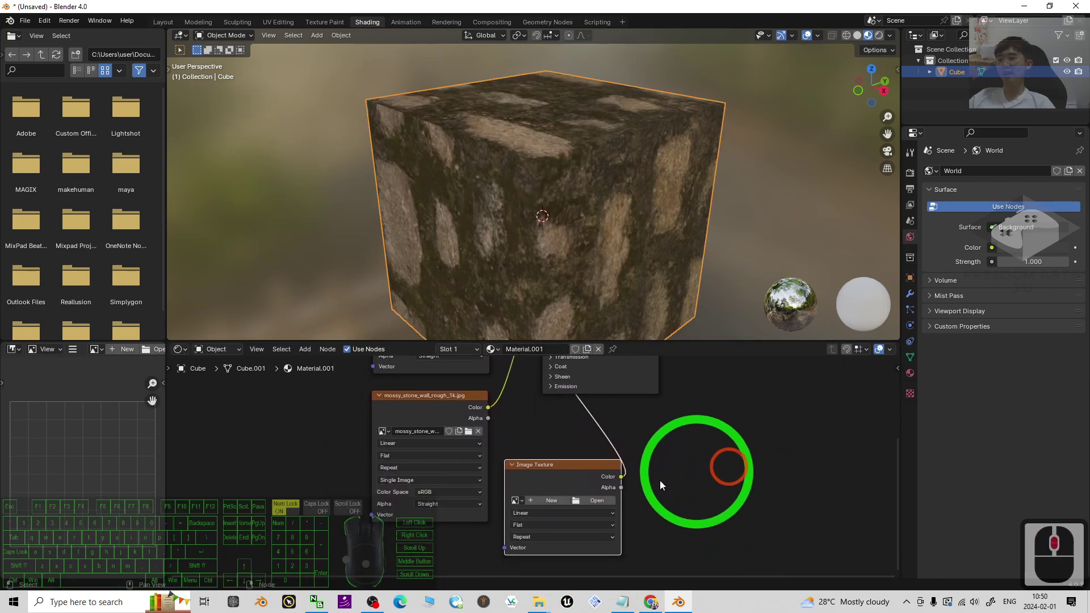
pyautogui.click(592, 502)
pyautogui.click(540, 184)
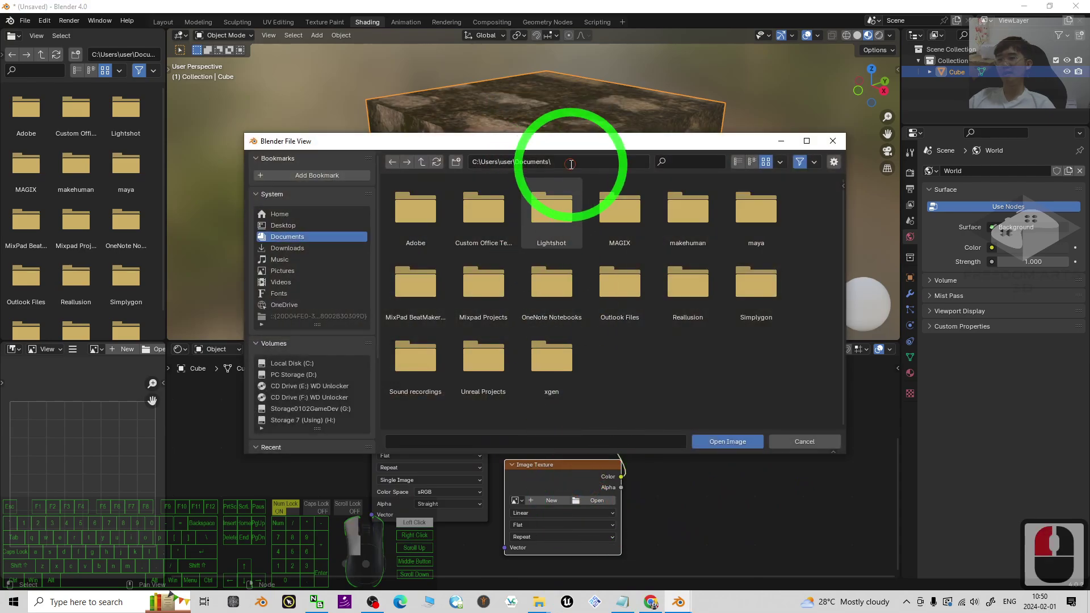
pyautogui.press('Return')
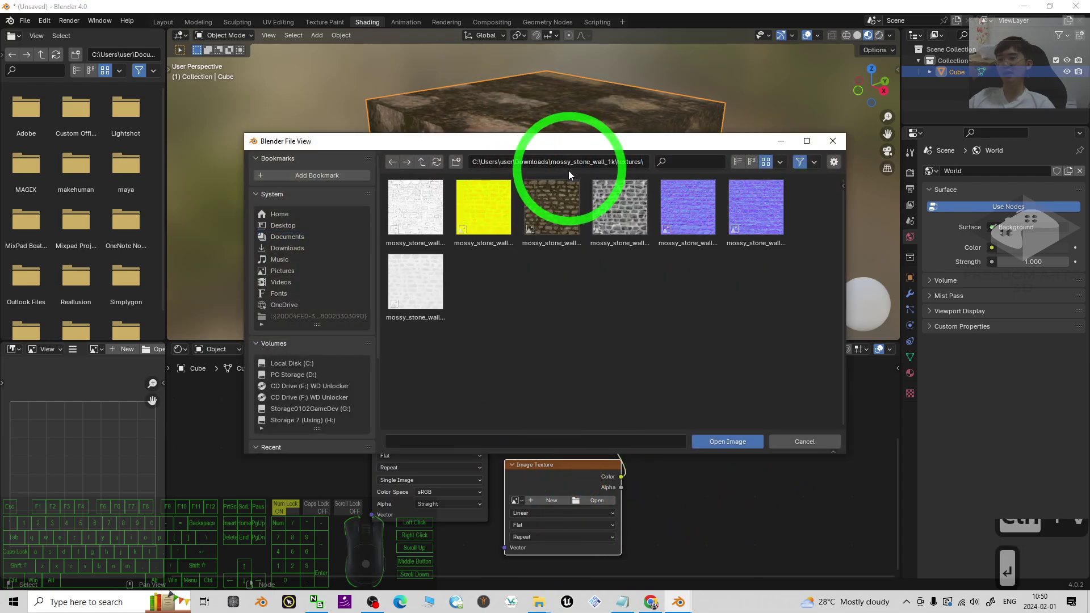
pyautogui.click(741, 322)
pyautogui.click(737, 226)
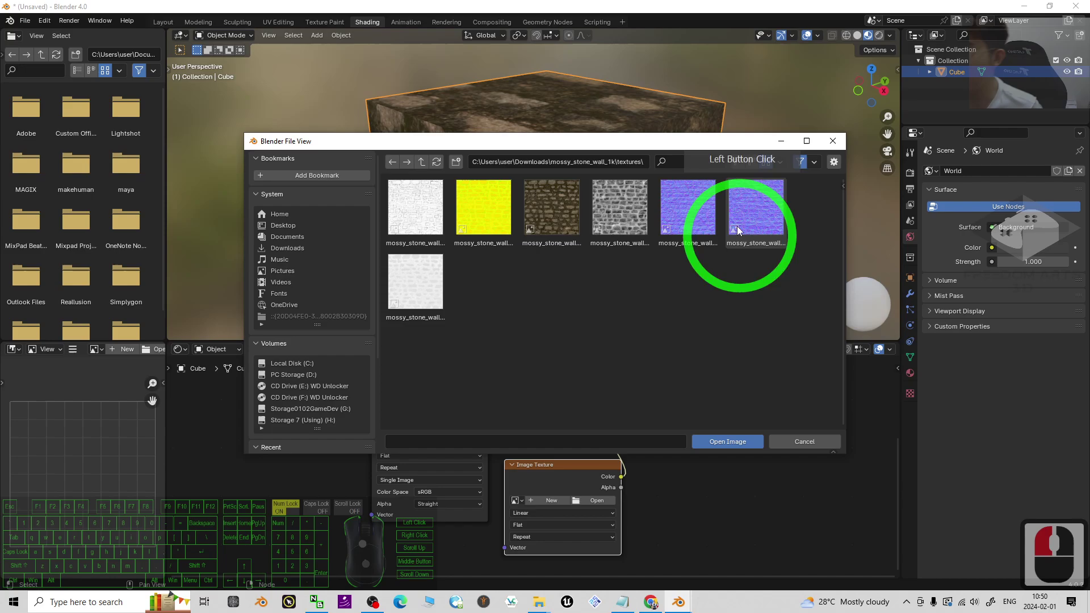
pyautogui.doubleClick(689, 213)
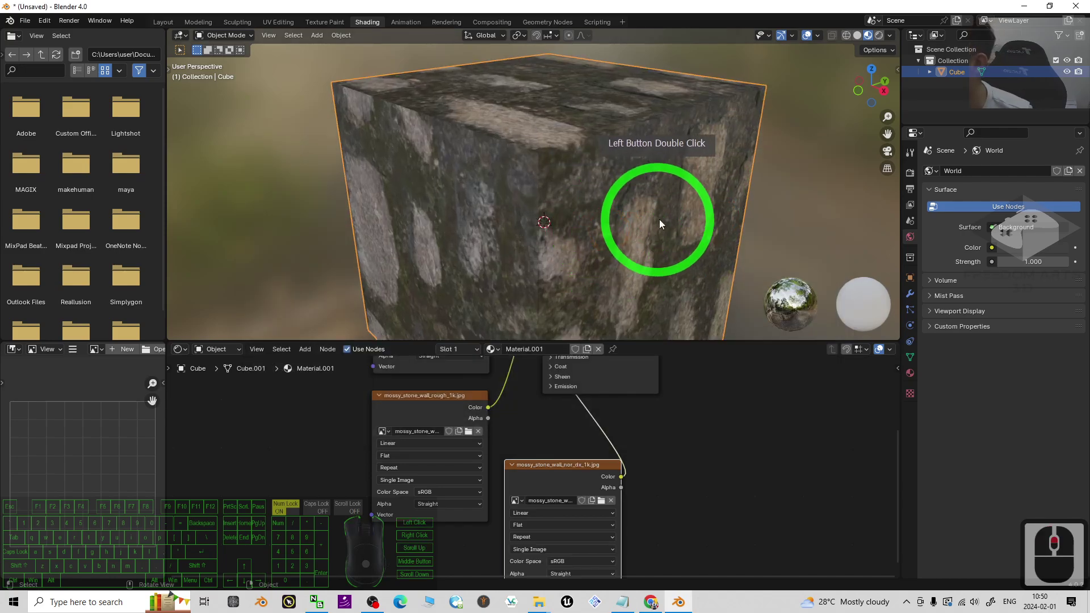
# Step: Inspect the textured cube, and display it with Material Preview shading in the Layout workspace
pyautogui.moveTo(659, 219); pyautogui.dragTo(559, 224, button='middle')
pyautogui.scroll(-4, 554, 225)
pyautogui.keyDown('shift'); pyautogui.moveTo(617, 248); pyautogui.dragTo(490, 158, button='middle'); pyautogui.keyUp('shift')
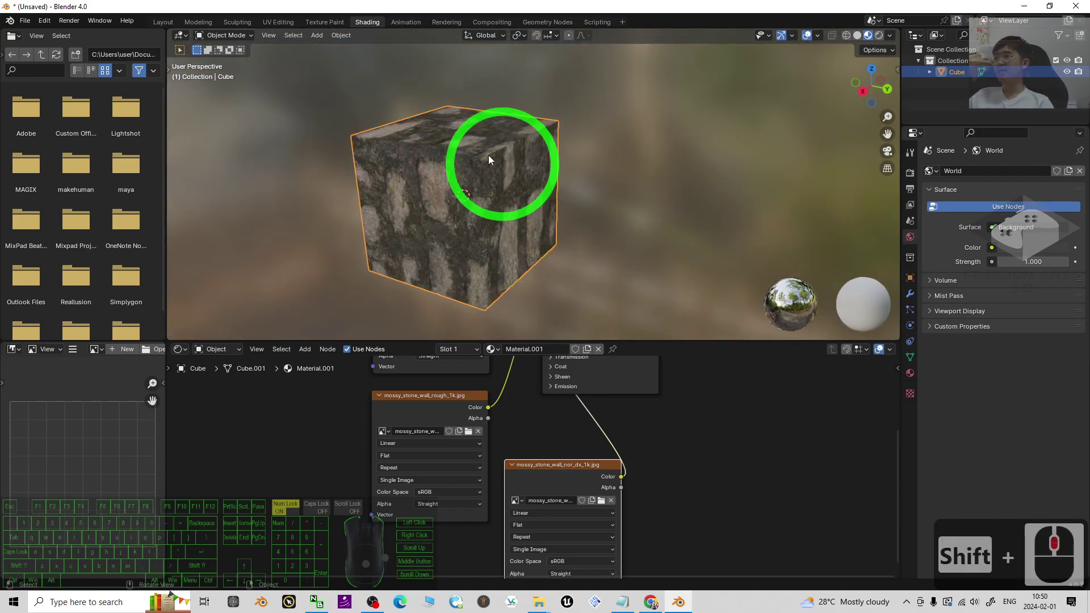
pyautogui.click(163, 21)
pyautogui.click(869, 36)
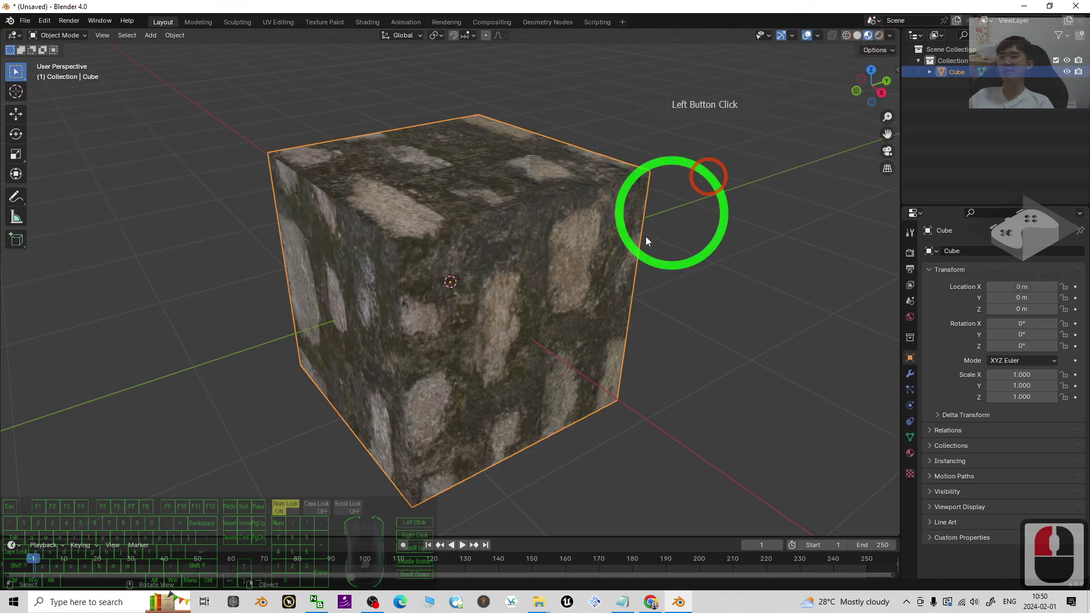
pyautogui.scroll(3, 646, 236)
pyautogui.scroll(-2, 645, 253)
pyautogui.moveTo(643, 264)
pyautogui.mouseDown(button='middle')
pyautogui.moveTo(464, 243)
pyautogui.moveTo(385, 256)
pyautogui.moveTo(501, 282)
pyautogui.moveTo(630, 250)
pyautogui.moveTo(690, 260)
pyautogui.mouseUp(button='middle')
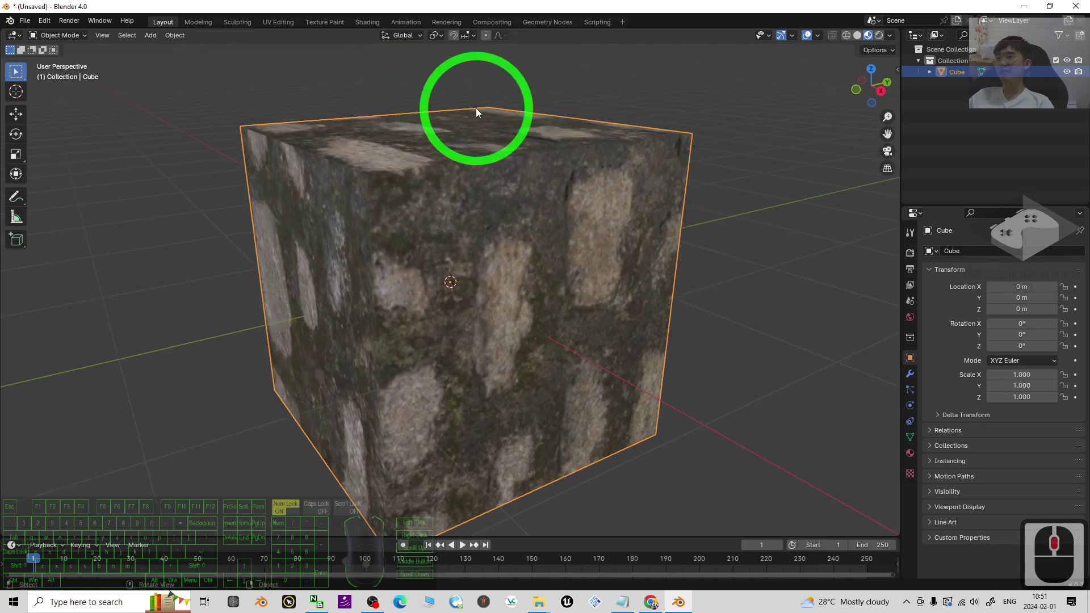
# Step: In the Shading workspace, rearrange the texture nodes so the normal map node sits below the roughness node, clear of the Principled BSDF
pyautogui.click(368, 22)
pyautogui.click(759, 465)
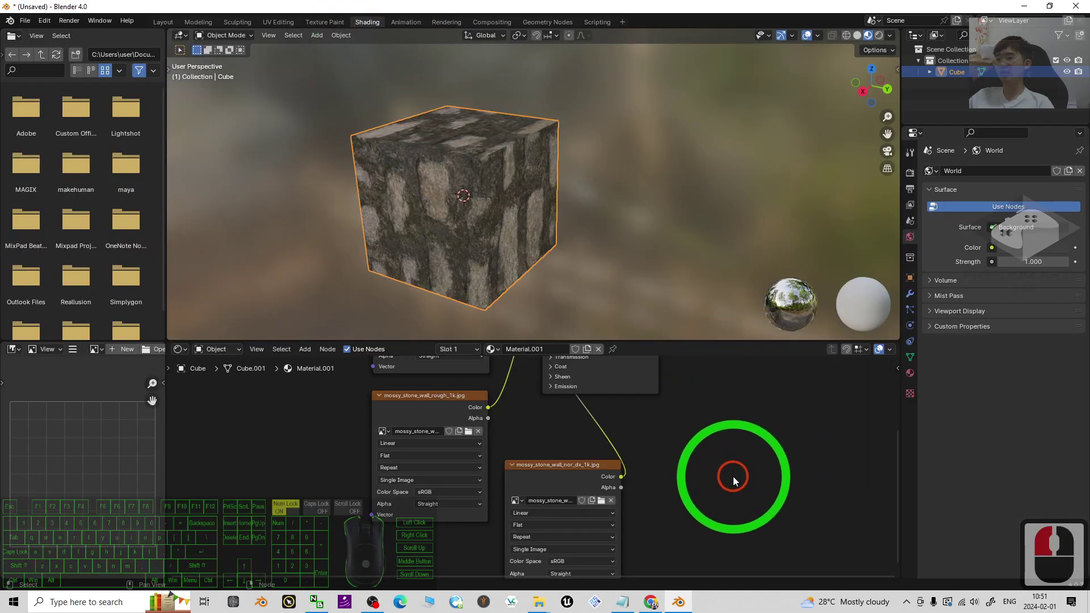
pyautogui.click(771, 437)
pyautogui.scroll(5, 771, 438)
pyautogui.scroll(-6, 761, 451)
pyautogui.moveTo(761, 450); pyautogui.dragTo(750, 531, button='middle')
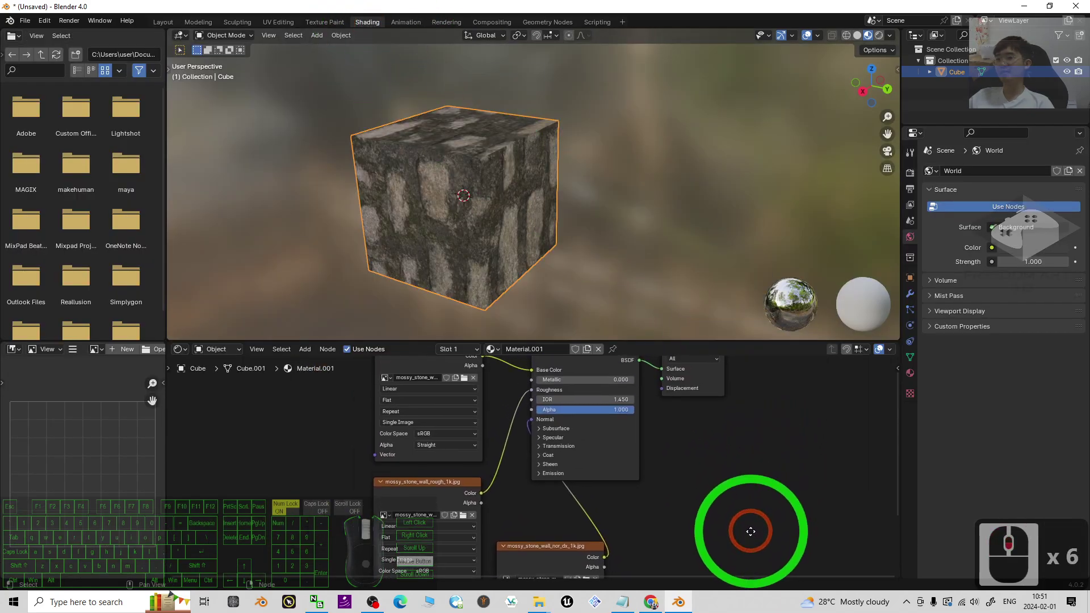
pyautogui.keyDown('shift'); pyautogui.scroll(3, 744, 466); pyautogui.keyUp('shift')
pyautogui.keyDown('shift'); pyautogui.scroll(-4, 748, 491); pyautogui.keyUp('shift')
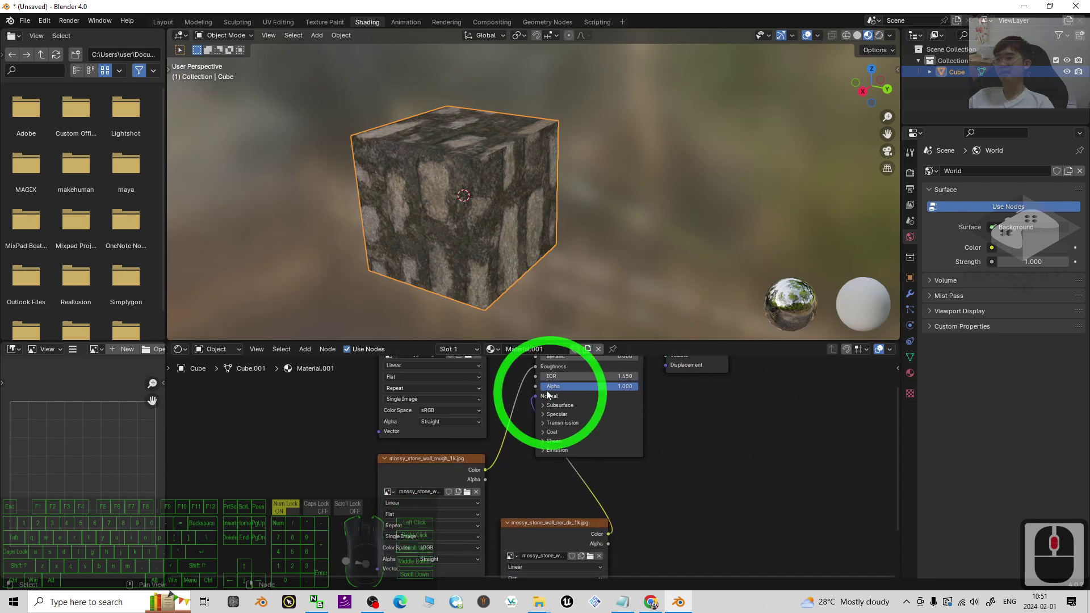
pyautogui.scroll(-1, 716, 506)
pyautogui.moveTo(759, 505); pyautogui.dragTo(798, 414, button='middle')
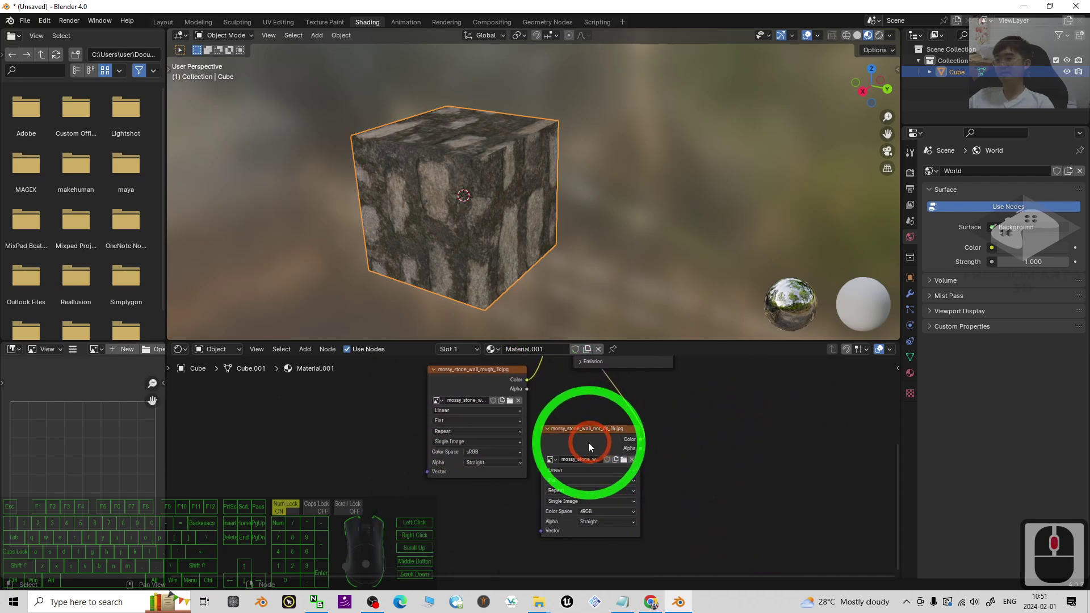
pyautogui.moveTo(590, 431); pyautogui.dragTo(415, 515)
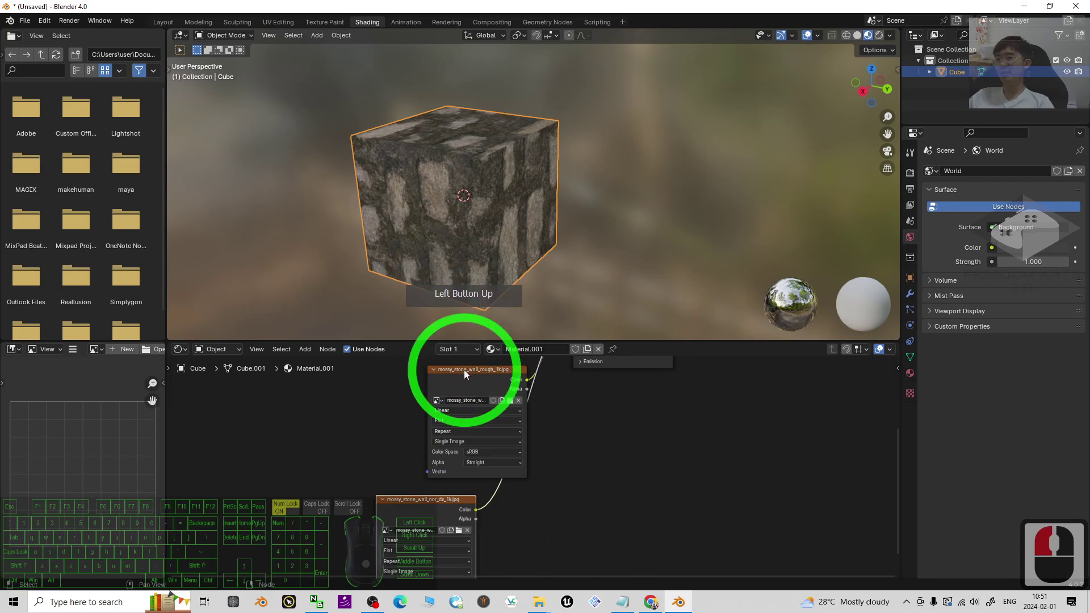
pyautogui.moveTo(465, 370); pyautogui.dragTo(354, 379)
# Step: Try mossy_stone_wall_nor_gl_1k.jpg as the image in the normal map node and inspect the cube's surface
pyautogui.click(440, 525)
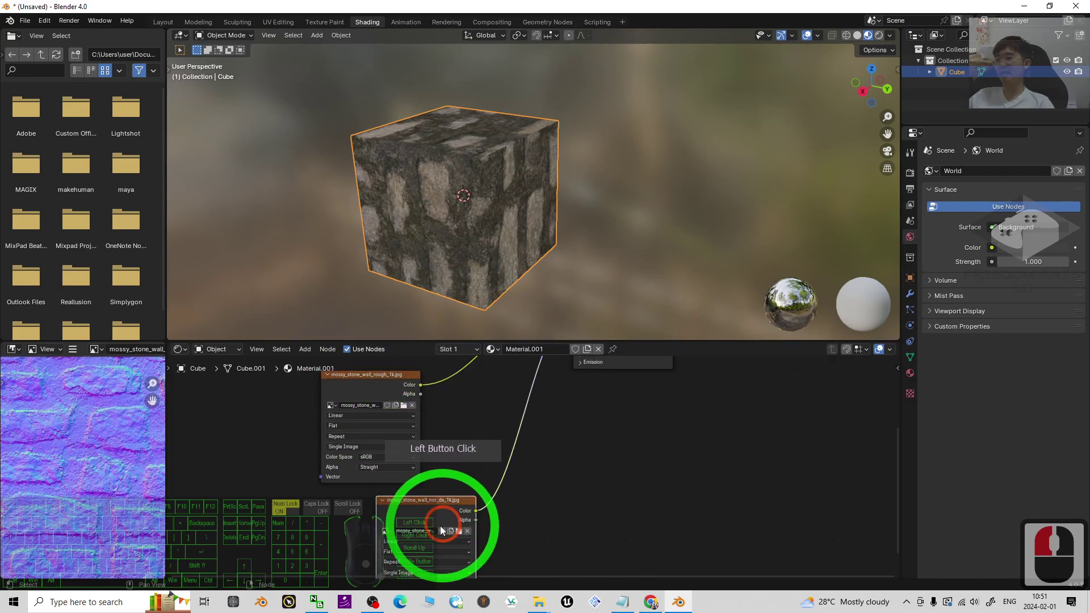
pyautogui.click(459, 533)
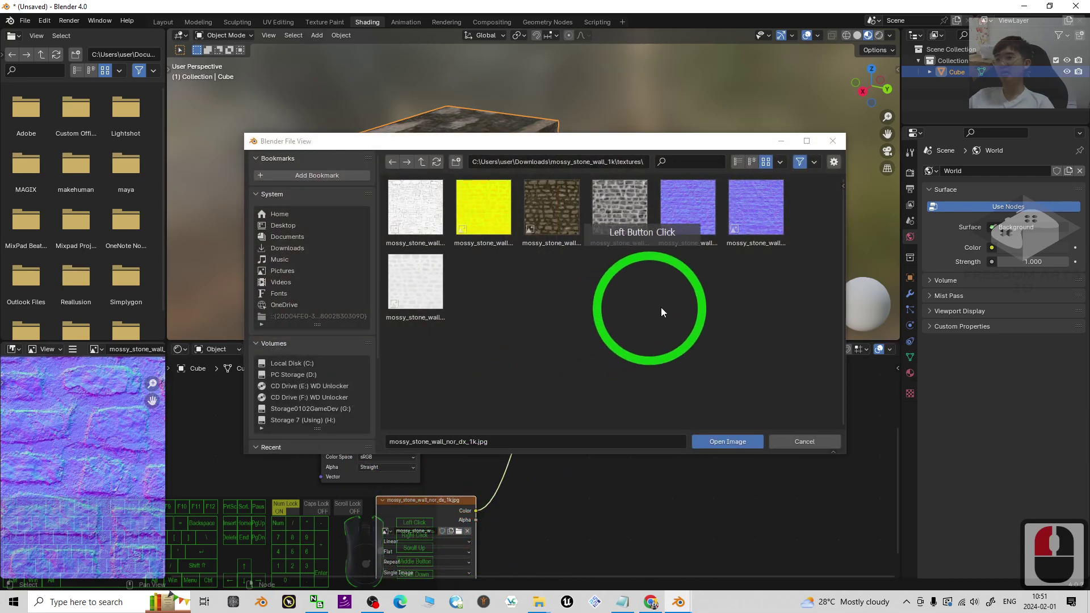
pyautogui.doubleClick(763, 210)
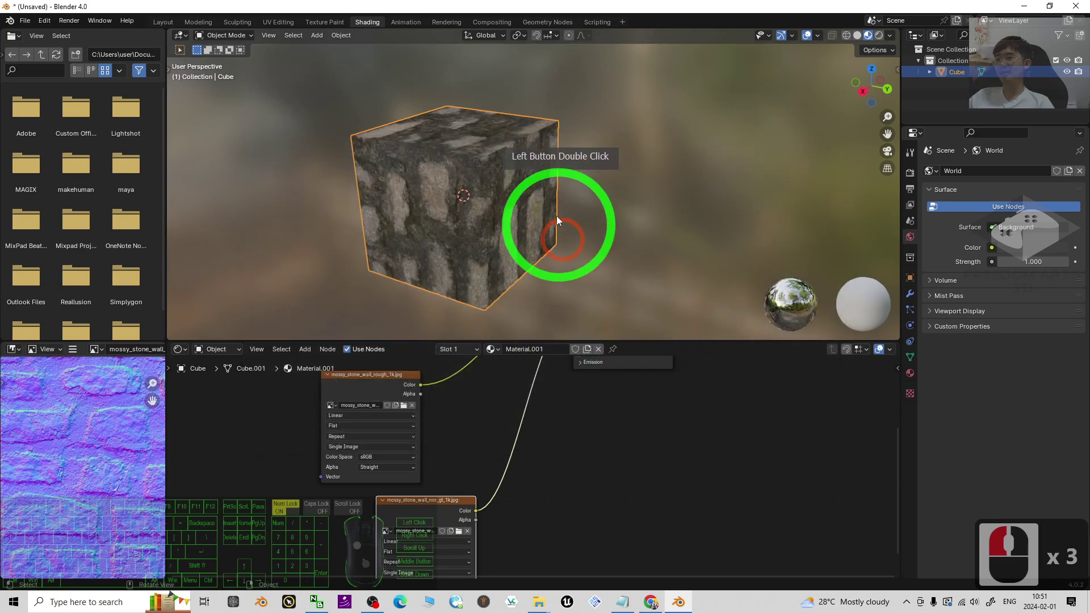
pyautogui.scroll(5, 559, 214)
pyautogui.scroll(-4, 568, 210)
pyautogui.moveTo(571, 207); pyautogui.dragTo(536, 209, button='middle')
# Step: Load mossy_stone_wall_nor_dx_1k.jpg back into the normal map node and check the shader node links
pyautogui.click(458, 533)
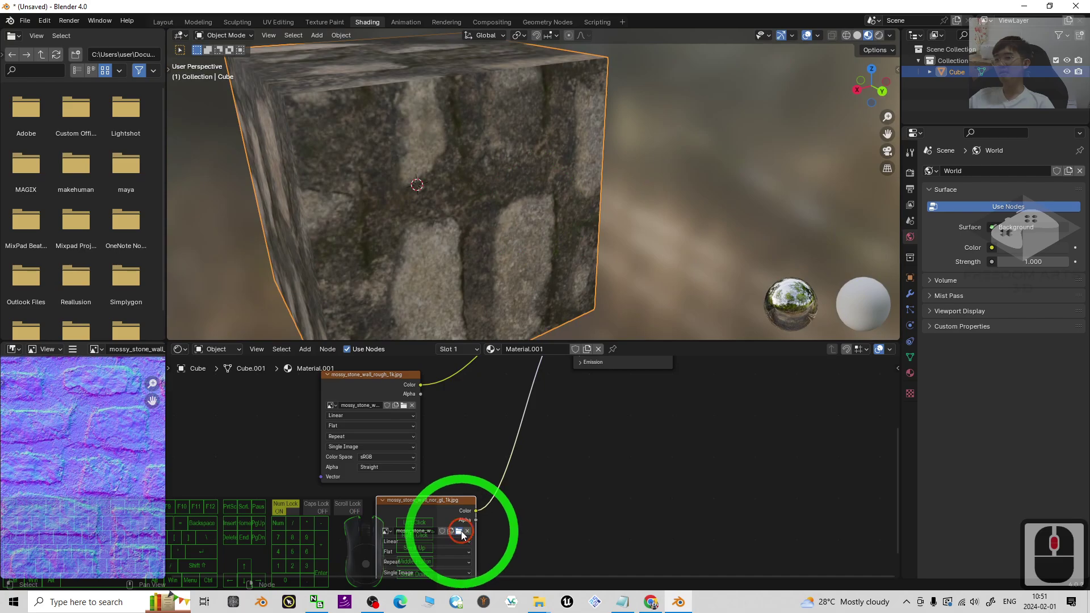
pyautogui.doubleClick(679, 205)
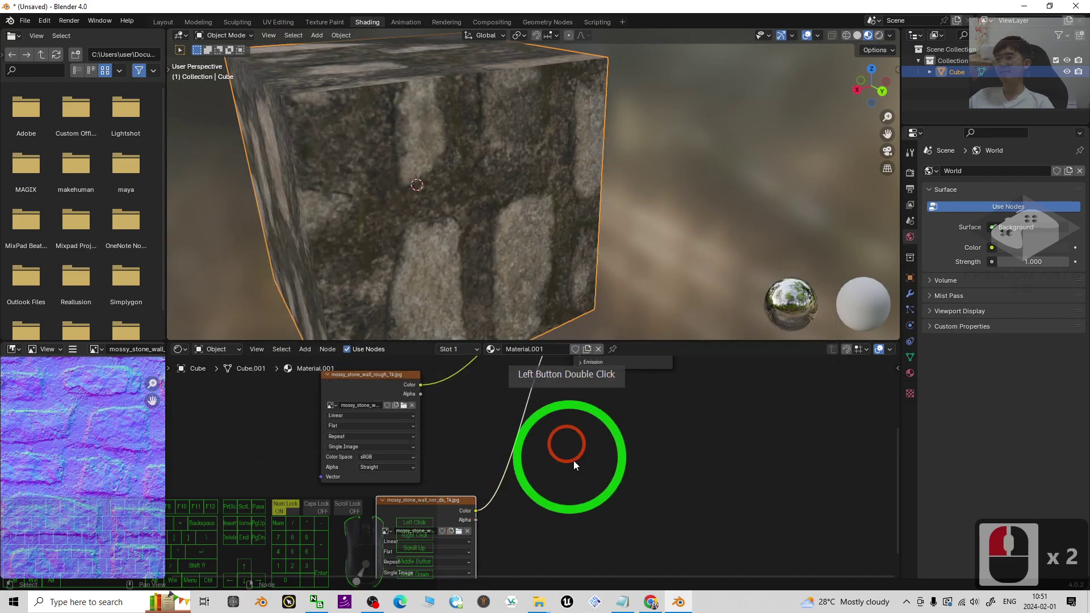
pyautogui.moveTo(635, 468); pyautogui.dragTo(632, 554, button='middle')
pyautogui.moveTo(757, 448); pyautogui.dragTo(766, 482, button='middle')
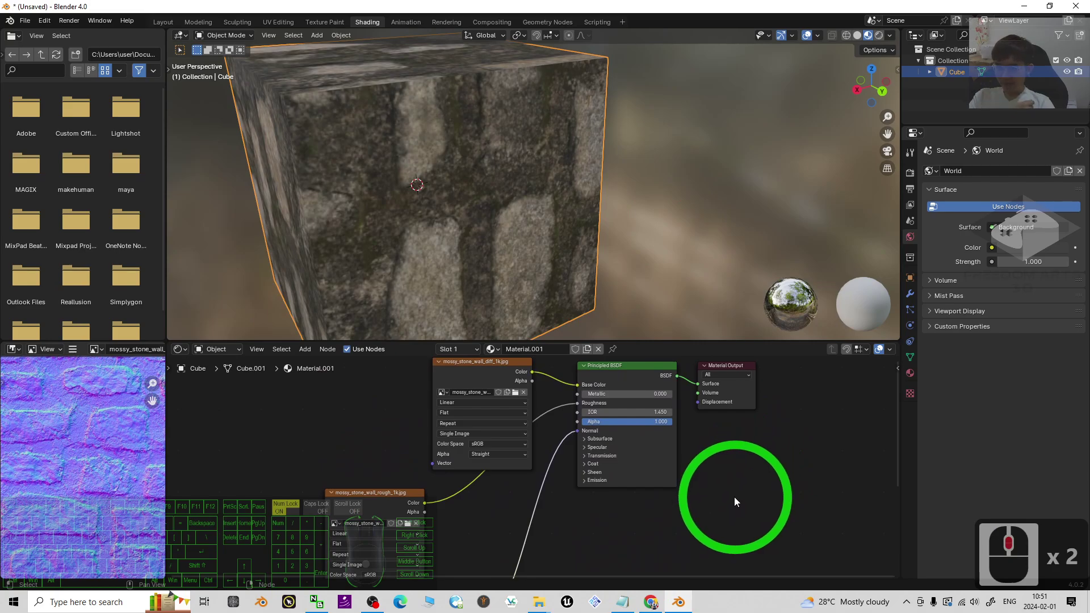
# Step: Return to the Layout workspace and examine the surface and settings of the cube's Material.001 in the material properties
pyautogui.click(166, 23)
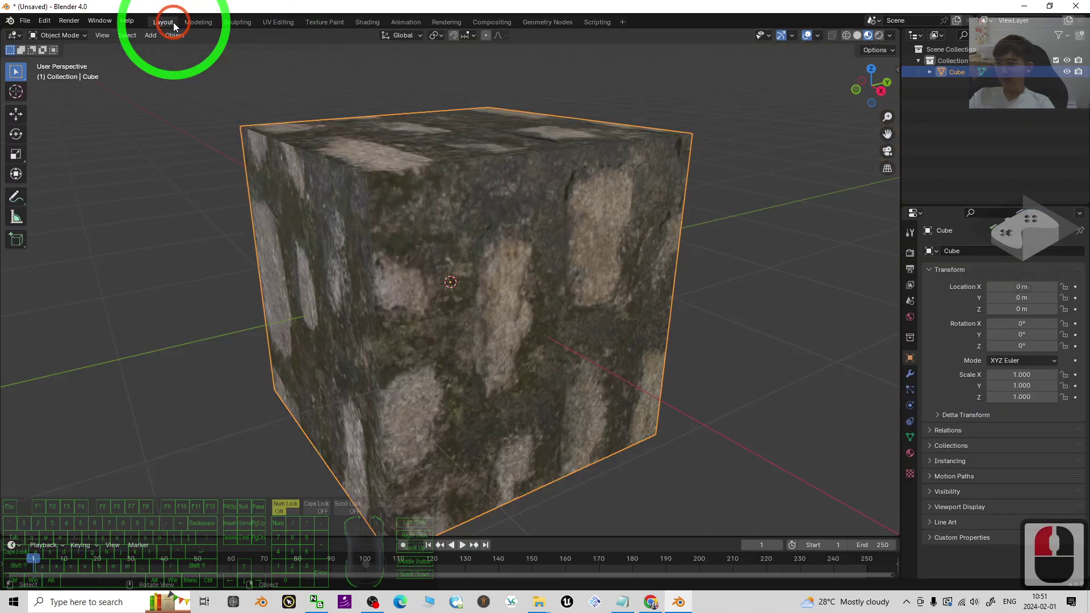
pyautogui.click(910, 453)
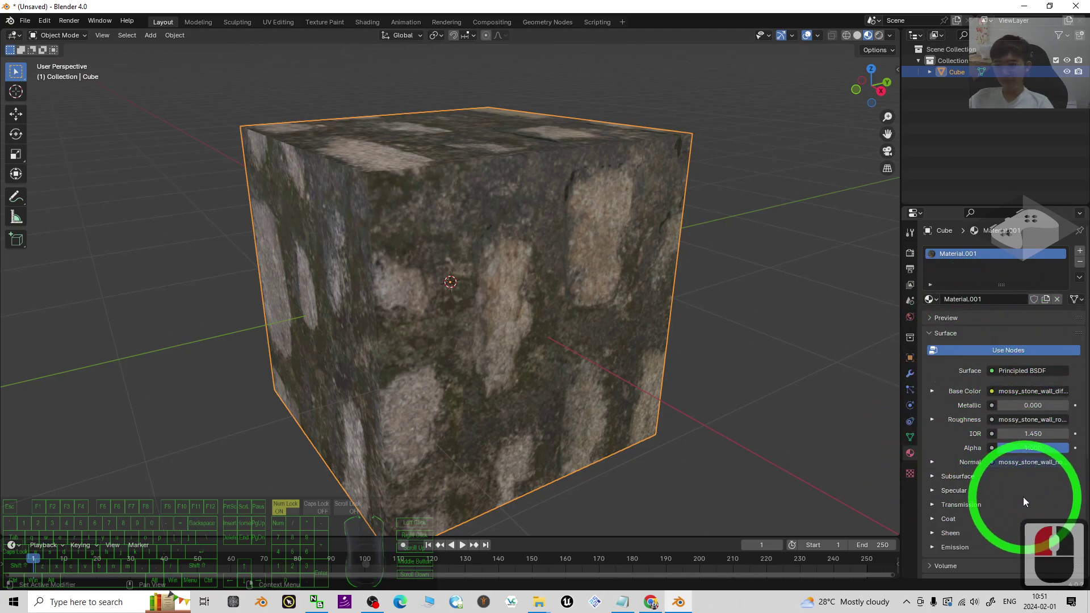
pyautogui.scroll(-4, 1019, 481)
pyautogui.scroll(-4, 1028, 434)
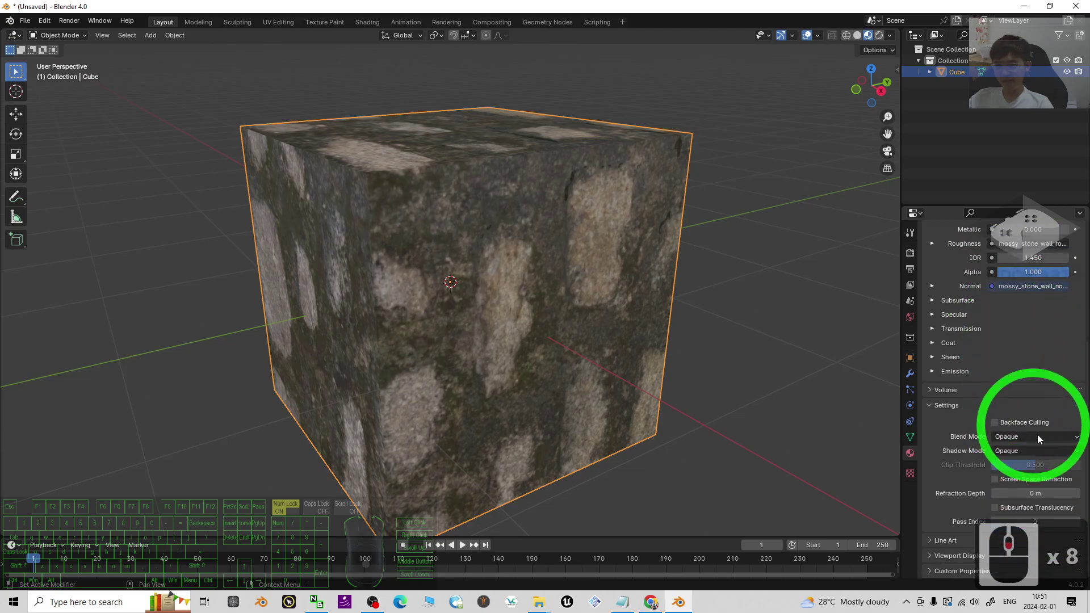
pyautogui.scroll(-2, 1016, 417)
pyautogui.scroll(9, 1036, 436)
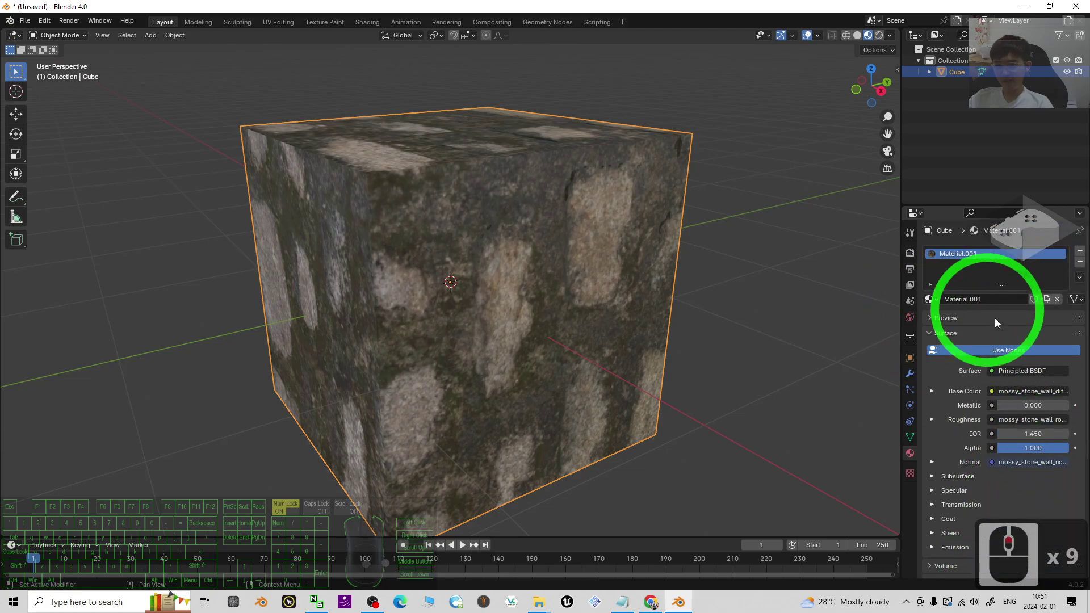
pyautogui.scroll(-4, 710, 326)
pyautogui.moveTo(580, 299); pyautogui.dragTo(615, 305, button='middle')
# Step: Switch to Chrome to browse the Poly Haven texture library, and return to Blender
pyautogui.click(653, 602)
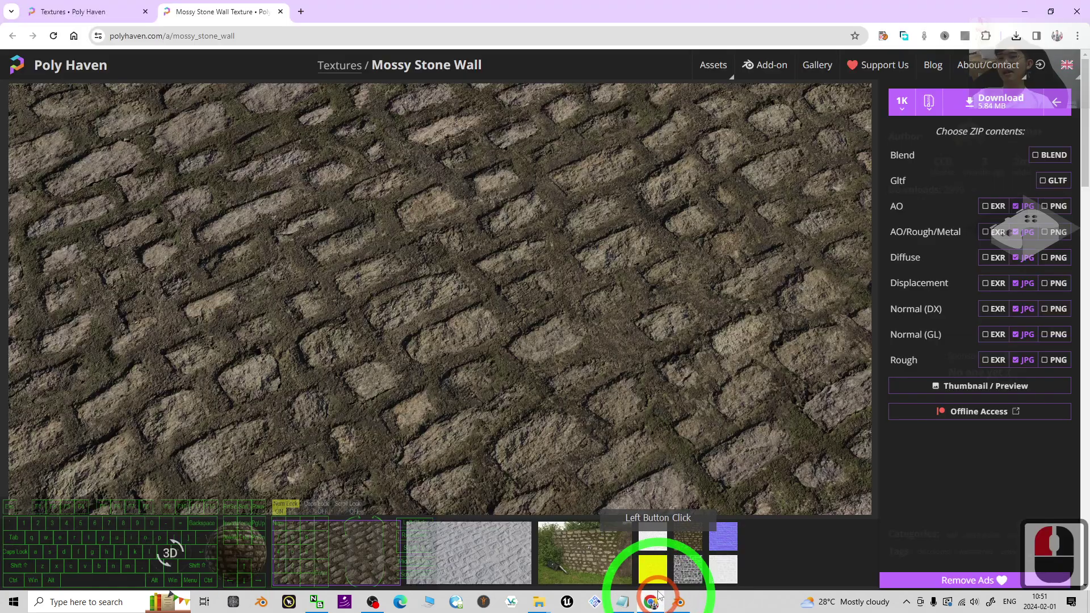
pyautogui.click(62, 12)
pyautogui.click(766, 352)
pyautogui.scroll(5, 763, 384)
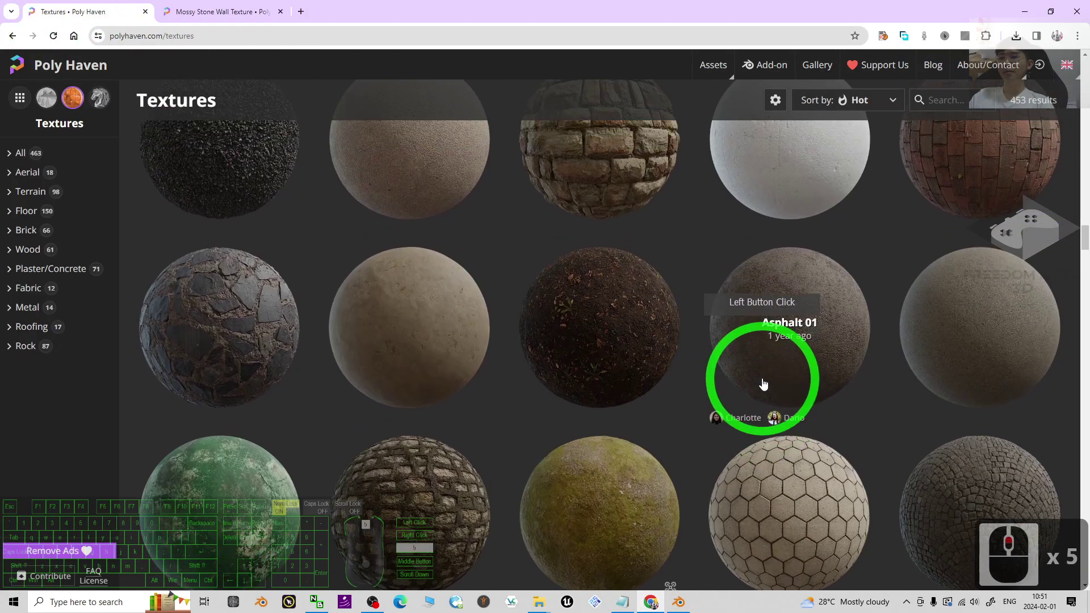
pyautogui.scroll(1, 764, 384)
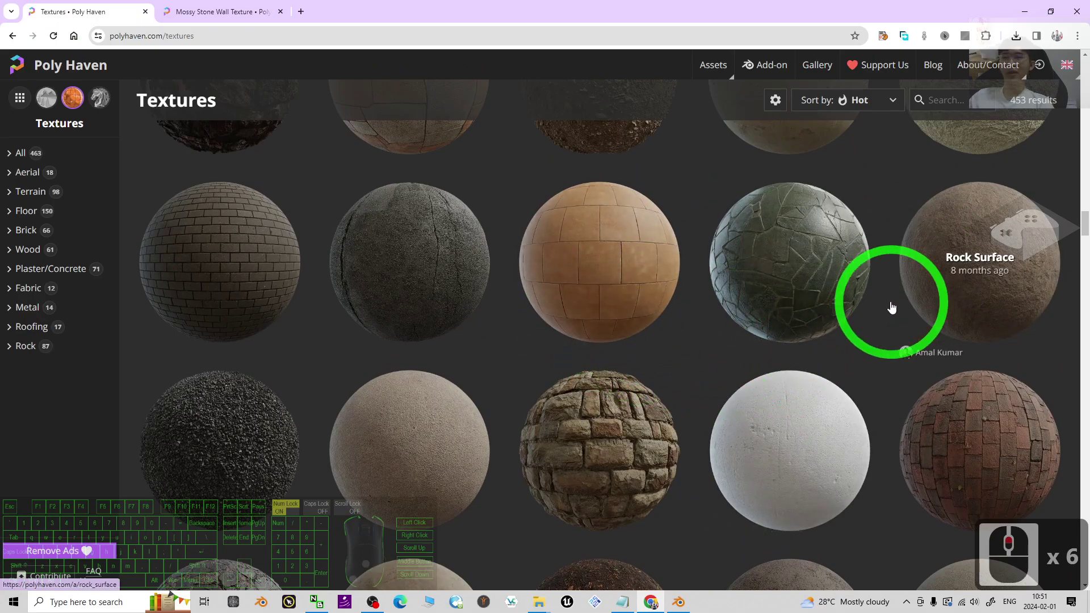
pyautogui.click(678, 600)
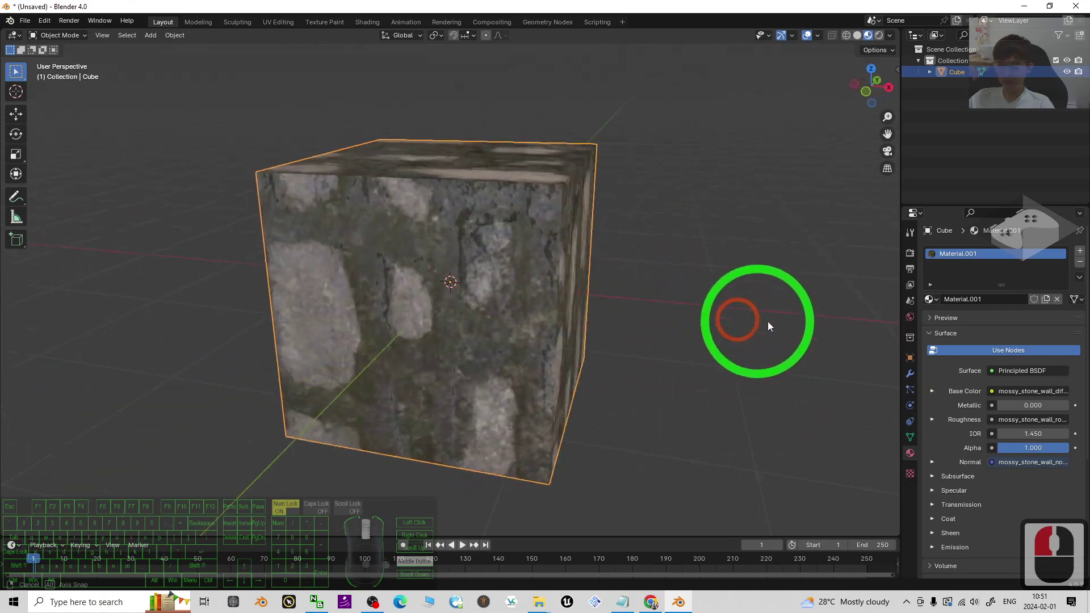